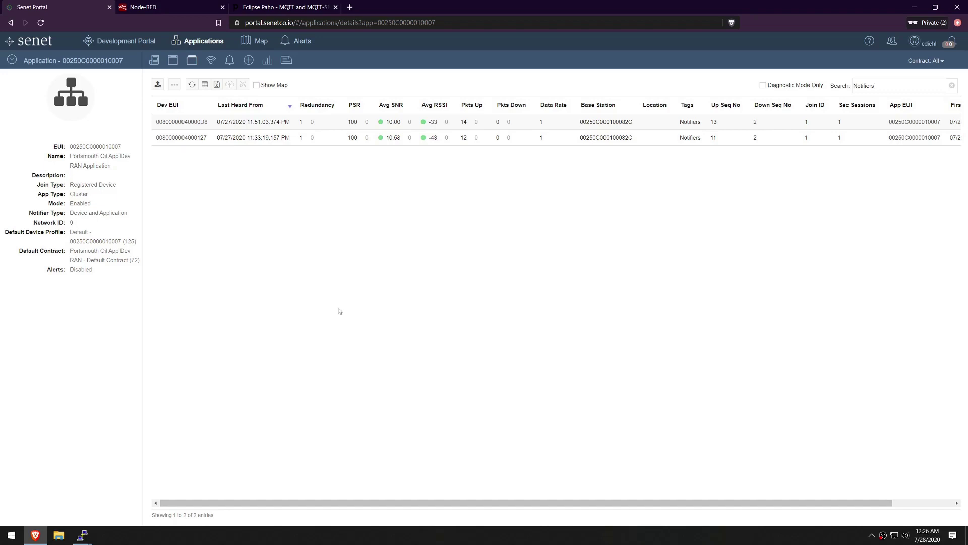
- Switch from Senet Portal to the Node-RED flow editor showing Flow 1
click(174, 7)
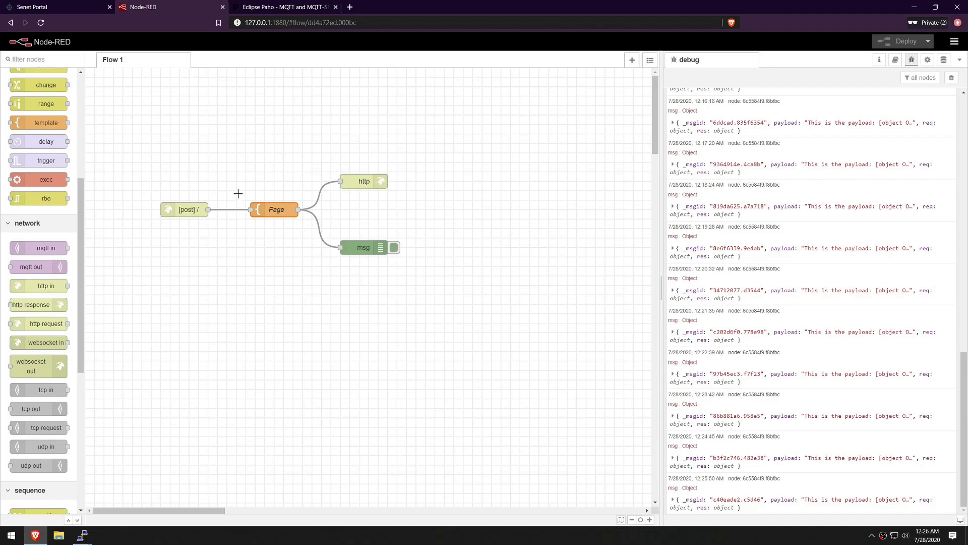
- Review the Page template node's settings, then clear the old debug messages
double_click(277, 211)
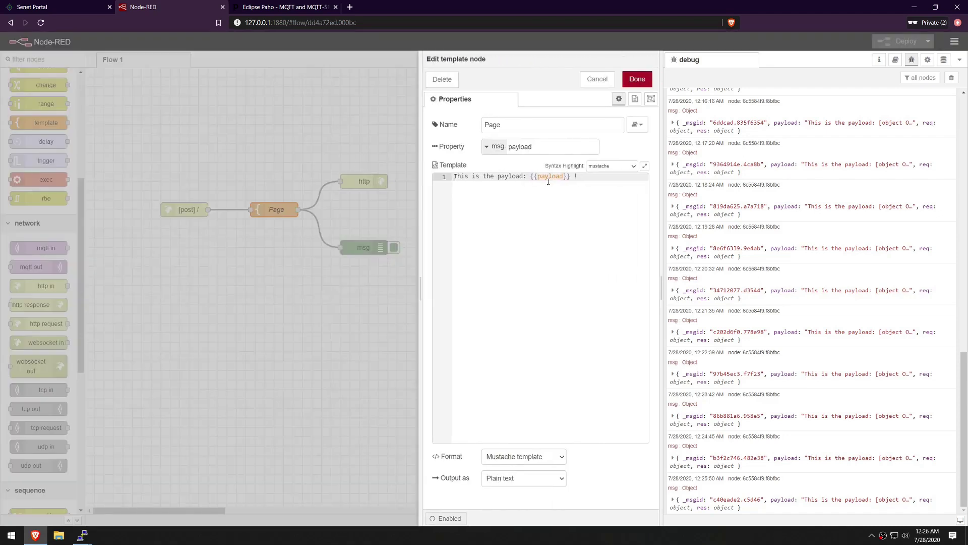
click(637, 79)
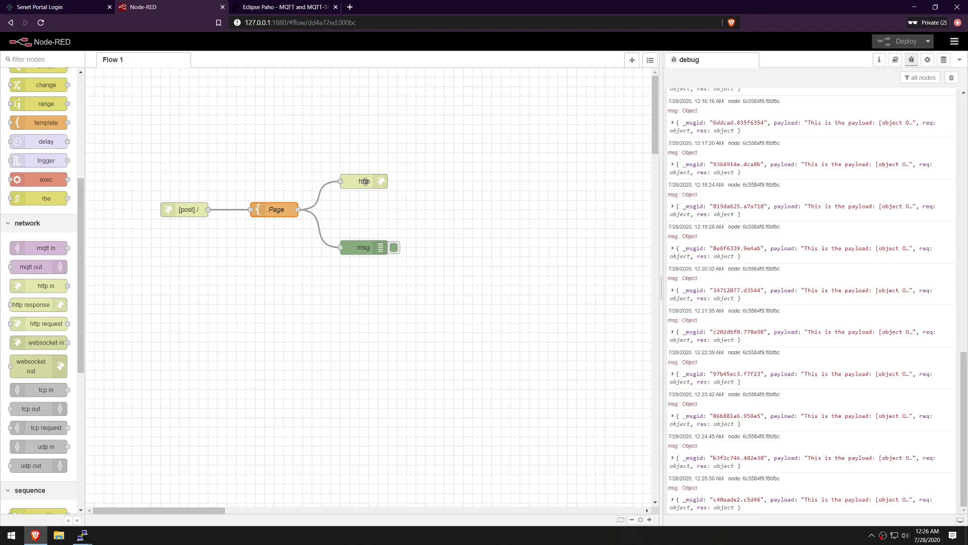
click(953, 79)
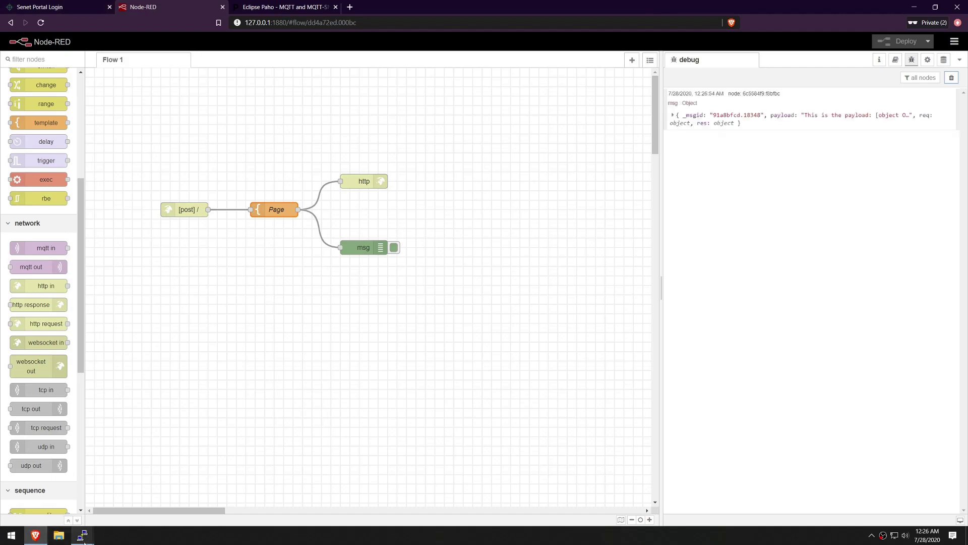
- Bring the COM6 and COM3 PuTTY terminals up side by side
mouse_move(82, 534)
click(74, 518)
click(111, 497)
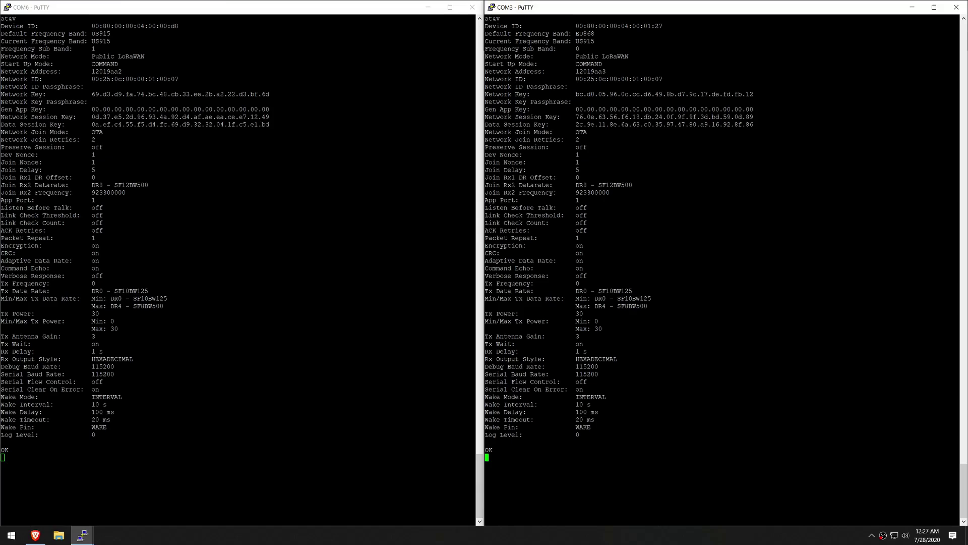
- Bring the COM6 PuTTY terminal forward, shrunk and centred on screen
key(alt+Tab)
key(alt+Tab)
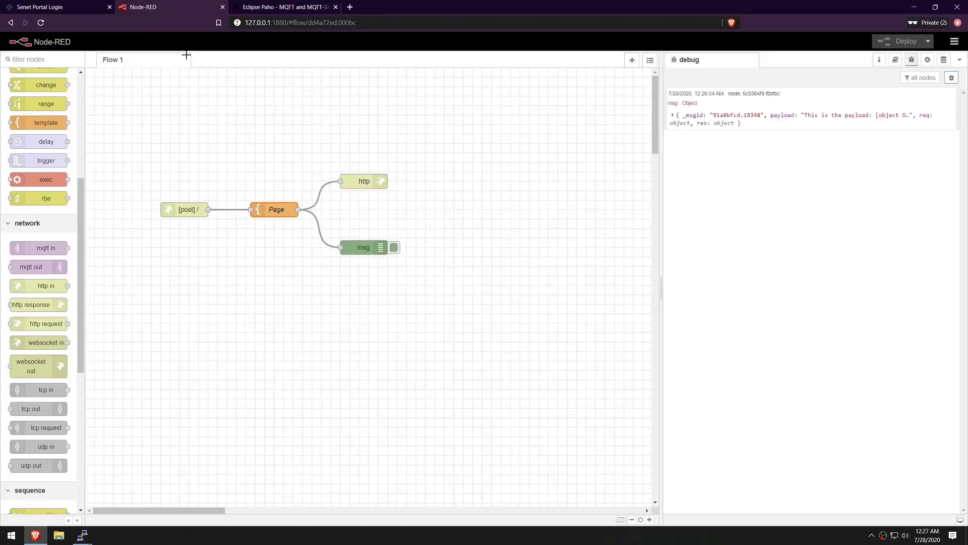
key(ctrl+shift+Tab)
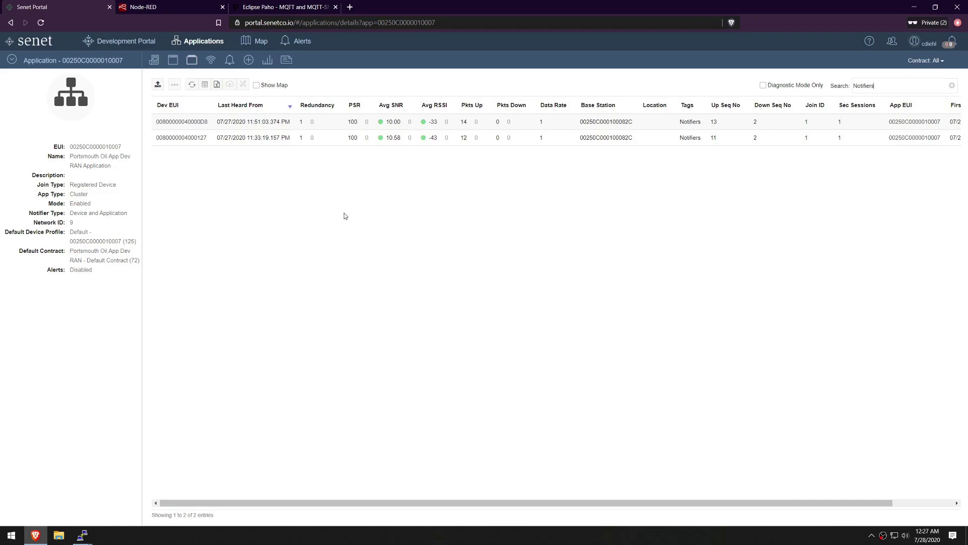
mouse_move(82, 535)
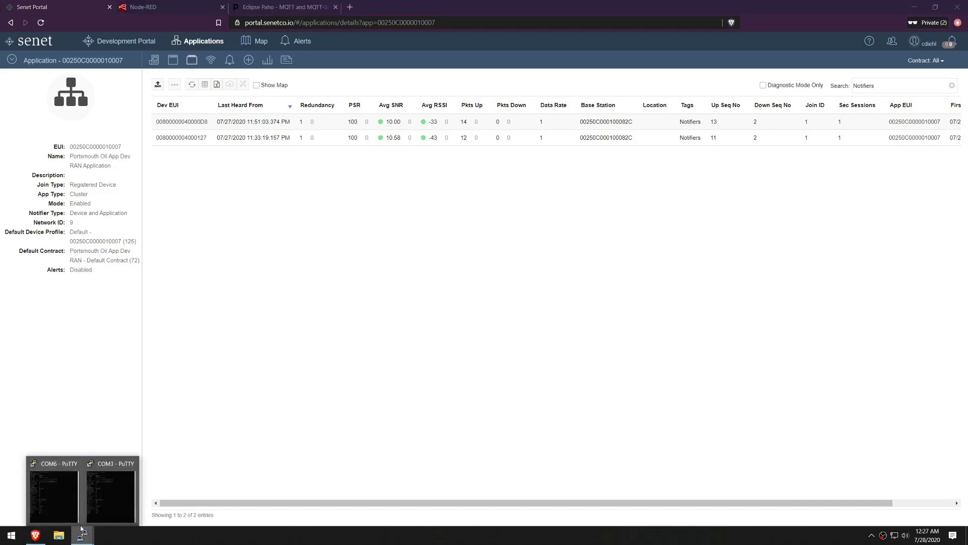
click(108, 481)
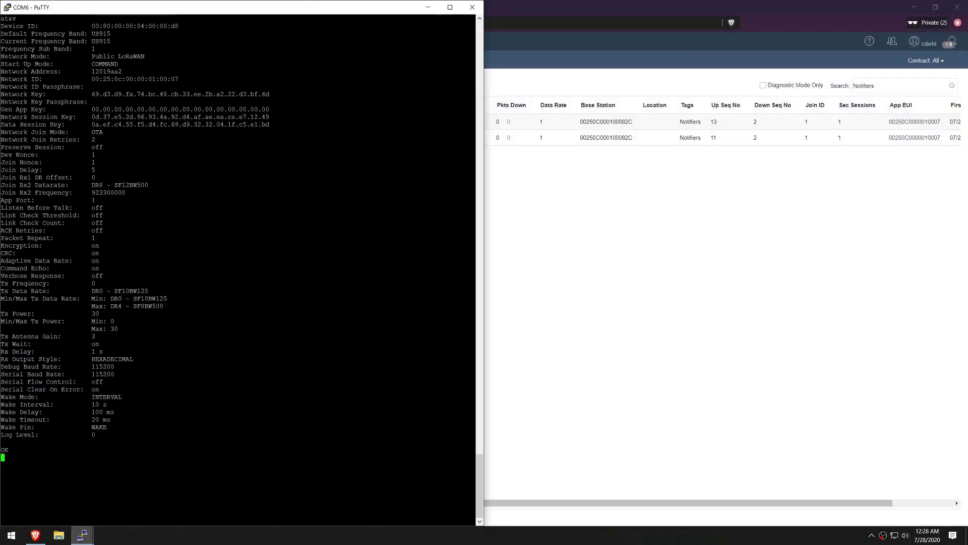
drag(204, 7, 332, 197)
- Send 'at+send Hello World' from COM6 and return to Node-RED
text(at+send )
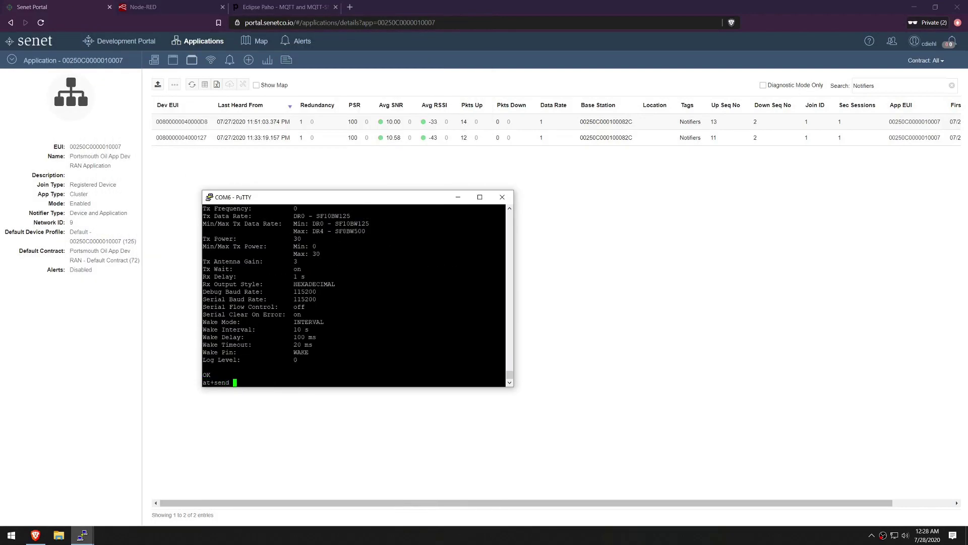
text(Hello World)
key(Return)
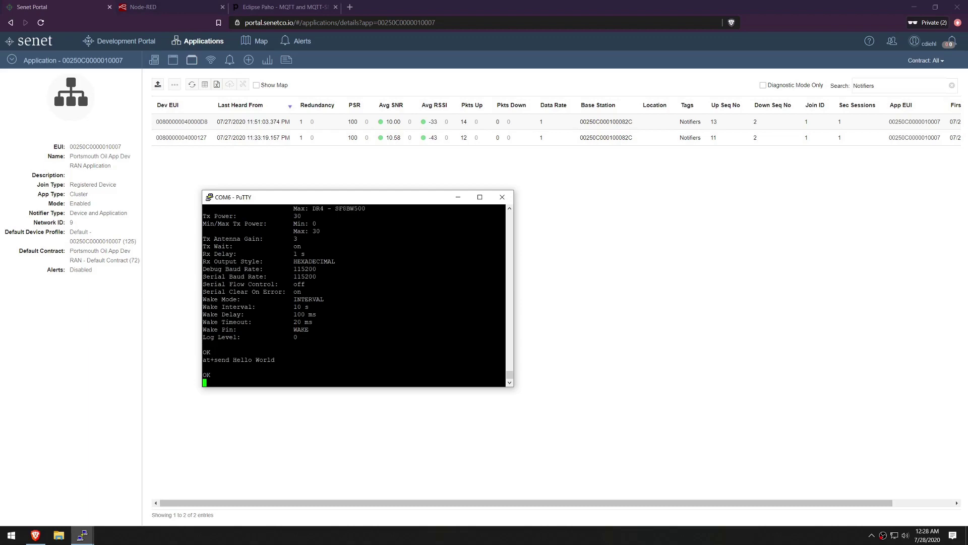
click(143, 7)
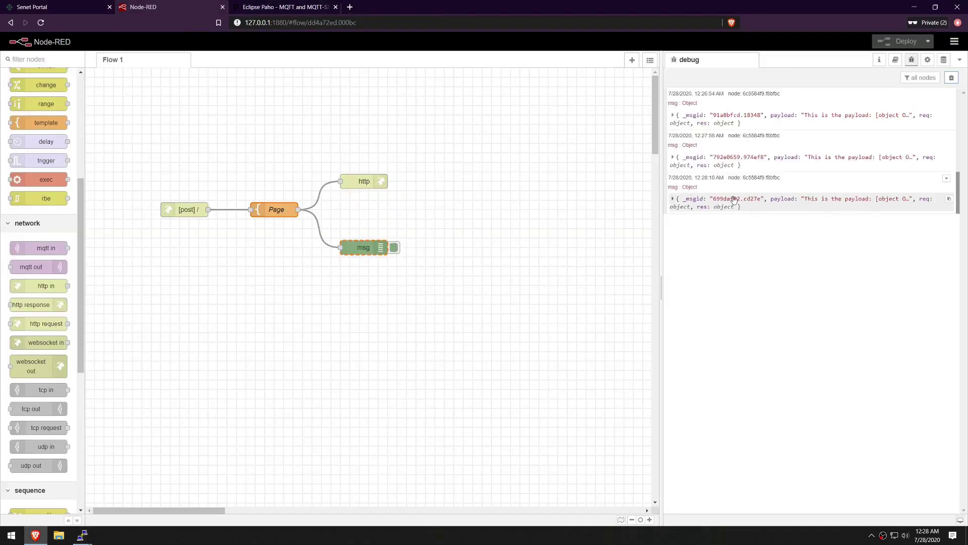
- Expand the newest debug message down to its req body fields
click(673, 199)
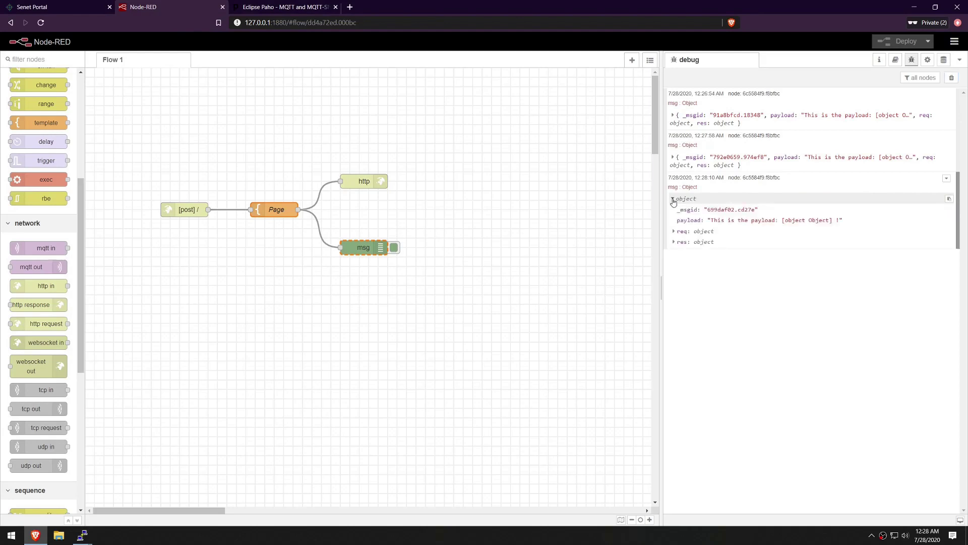
click(673, 231)
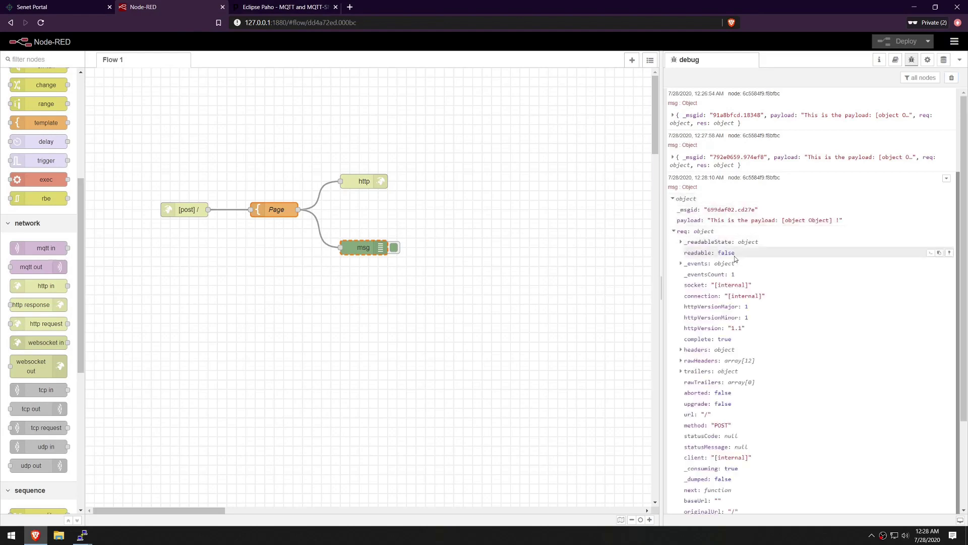
scroll(716, 353, down, 3)
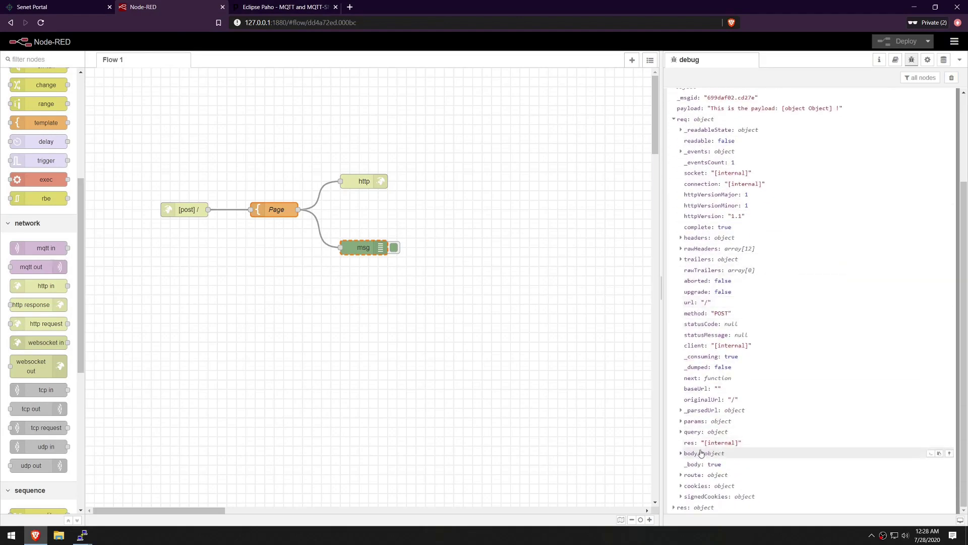
click(681, 453)
scroll(776, 434, down, 3)
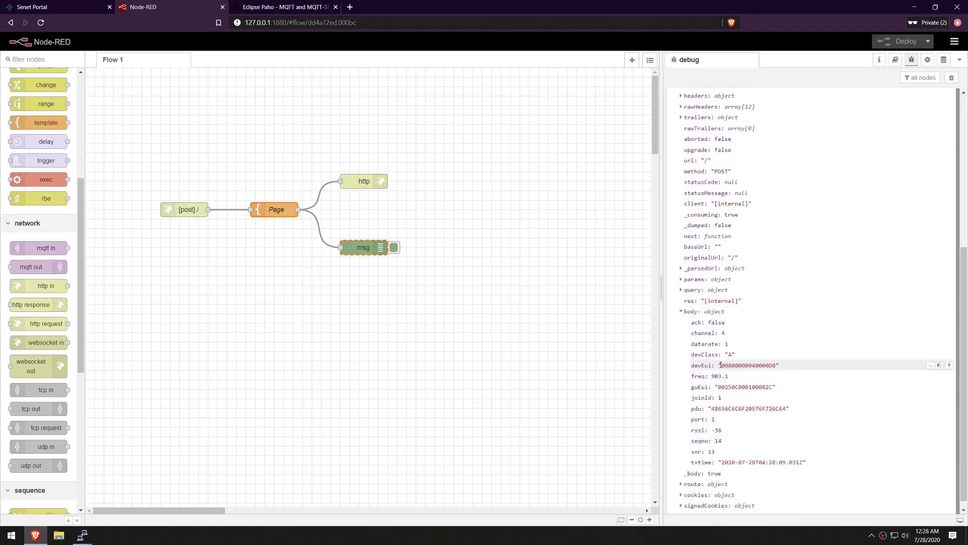
- Highlight the devEui and pdu 48656C6C6F20576F726C64 values, then go back to Senet Portal
drag(720, 365, 777, 367)
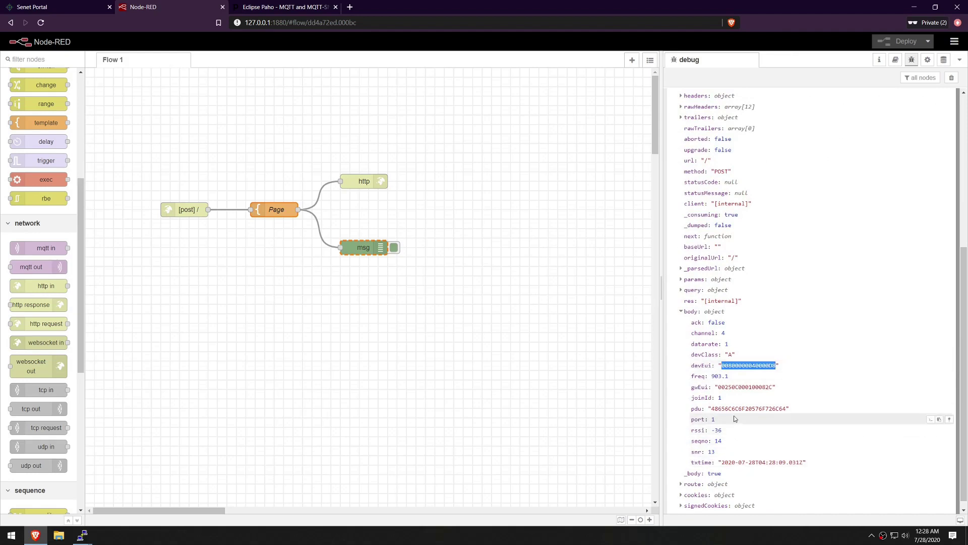
double_click(749, 409)
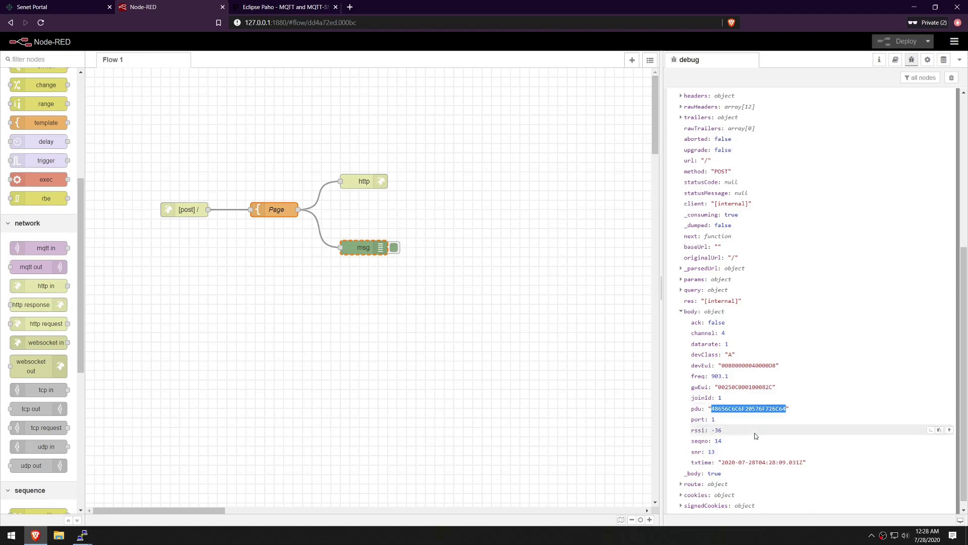
click(66, 7)
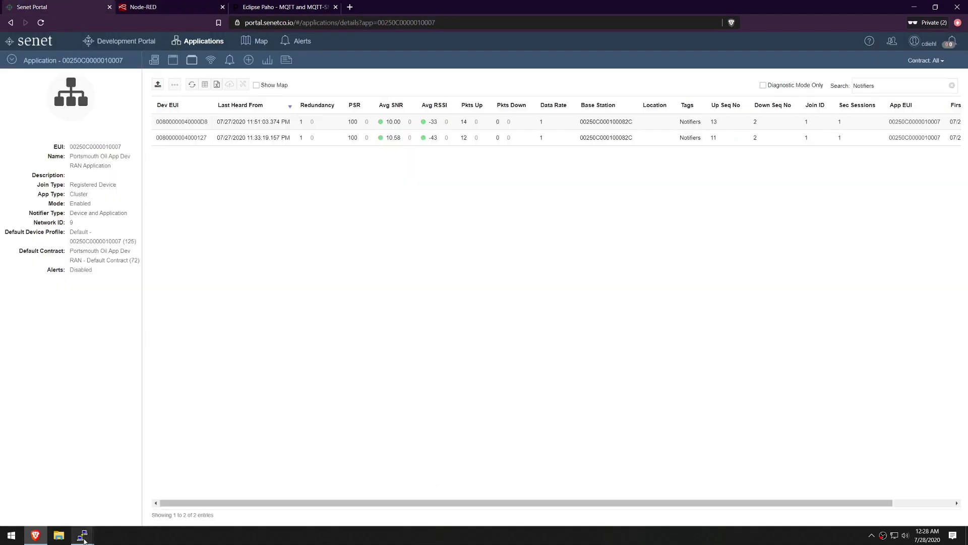
- Send 'at+send Hello' from the COM3 PuTTY terminal
mouse_move(82, 535)
click(135, 499)
text(at+send)
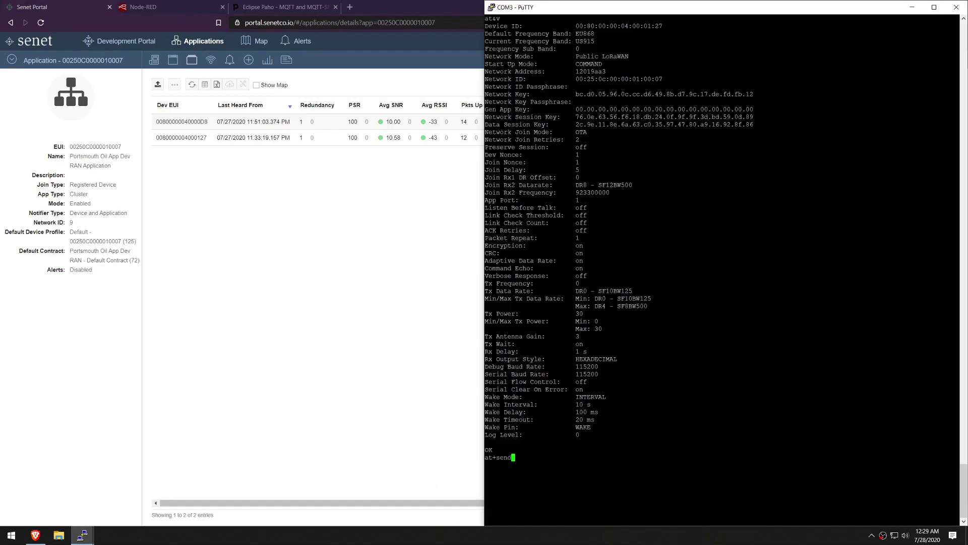
text( Hello)
key(Return)
- In Node-RED, expand the newest message's req body and mark the devEui's last digits
click(165, 5)
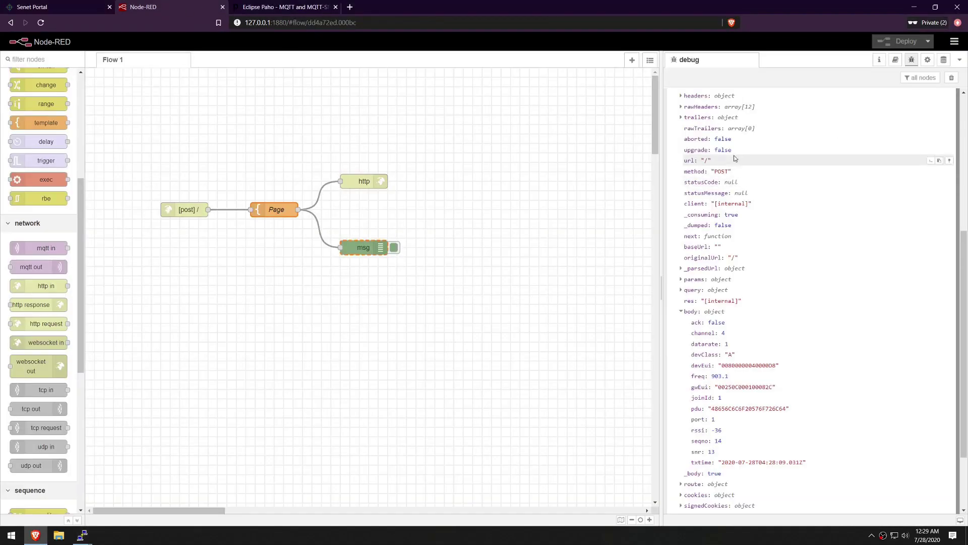
scroll(967, 352, down, 2)
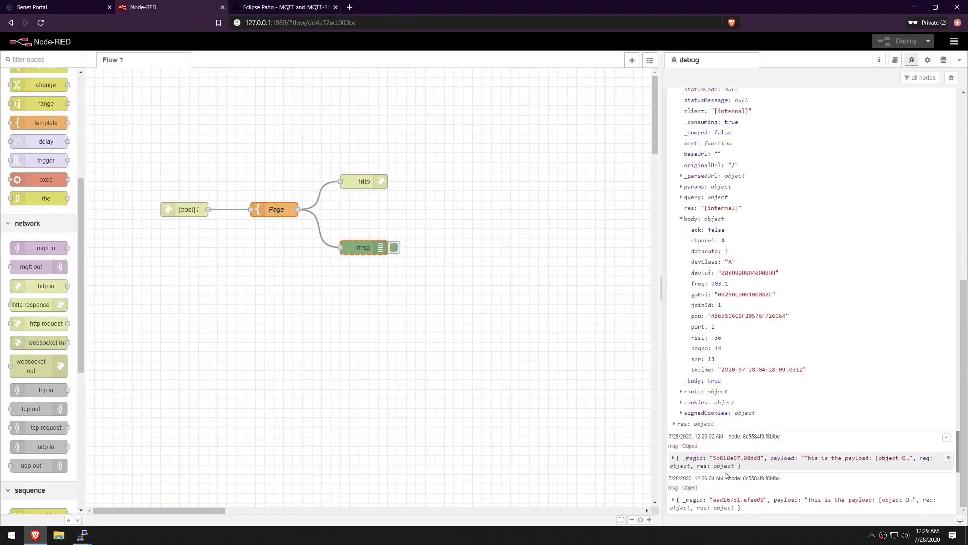
click(673, 499)
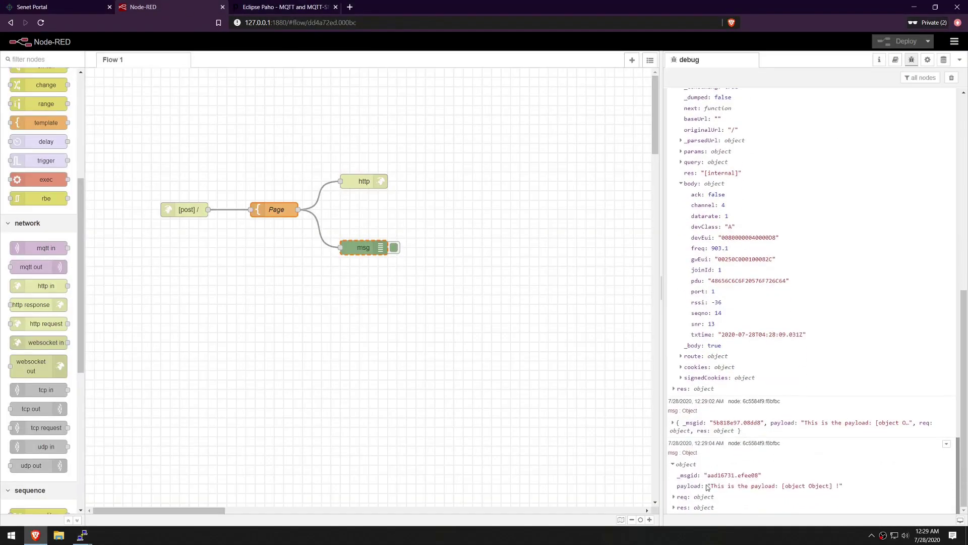
click(673, 497)
scroll(681, 444, down, 5)
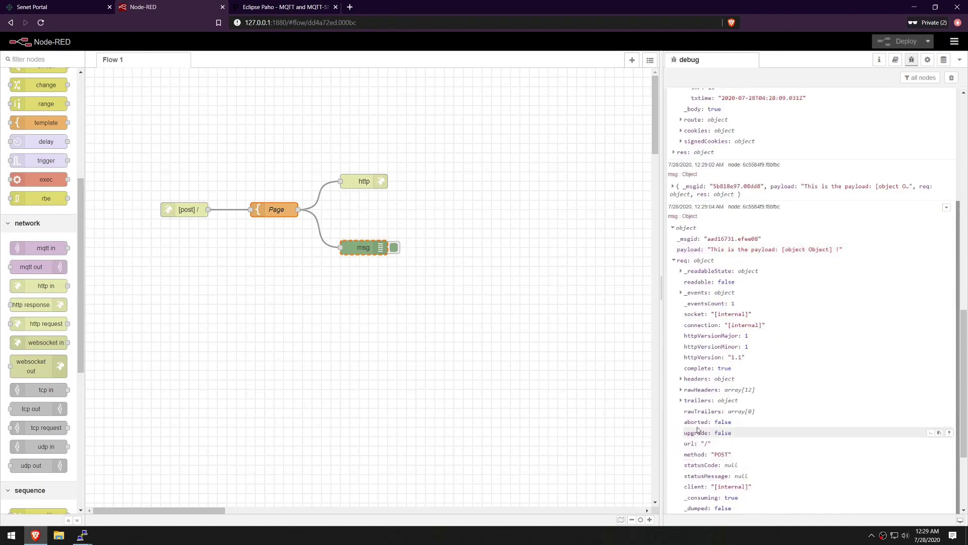
scroll(682, 401, down, 3)
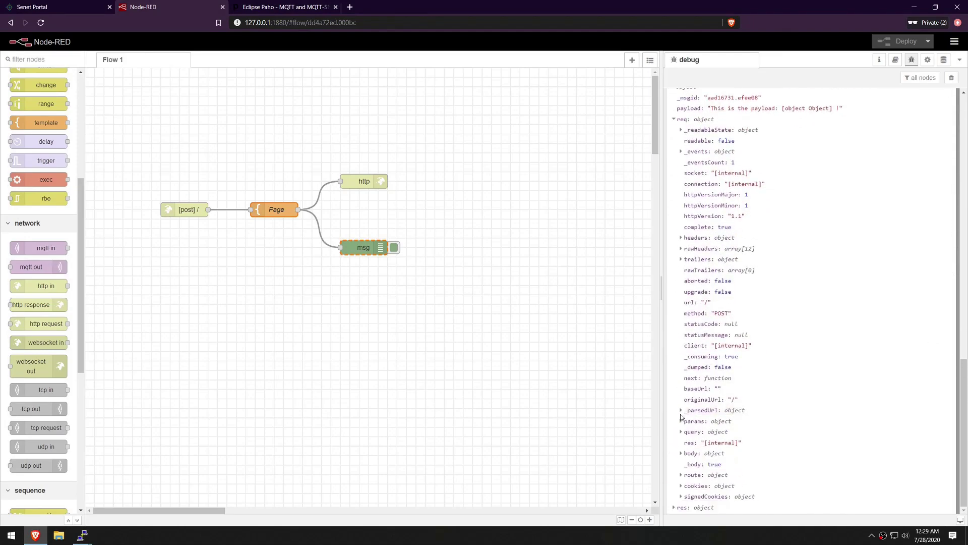
click(680, 452)
scroll(763, 447, down, 2)
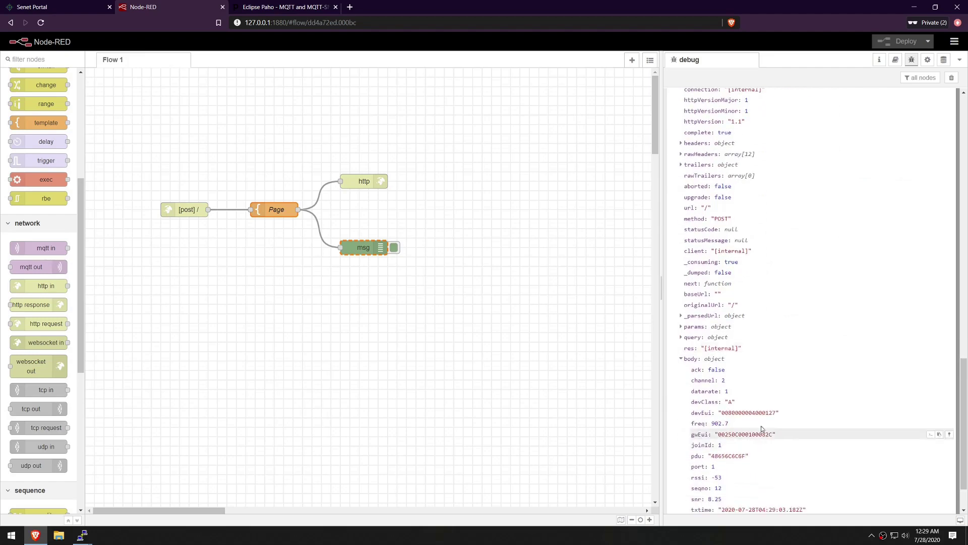
drag(761, 413, 777, 413)
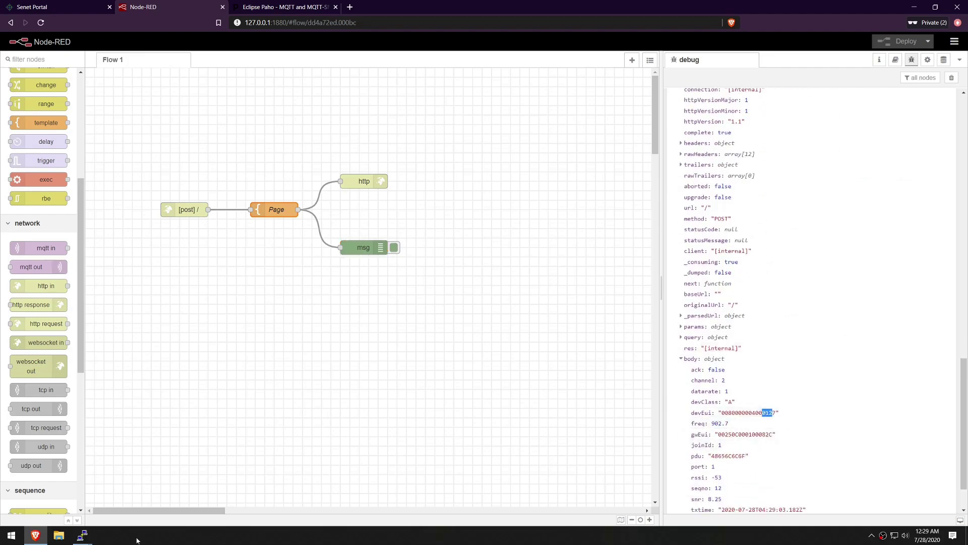
- Minimise the PuTTY terminal and switch to the Senet Portal page
key(alt+Tab)
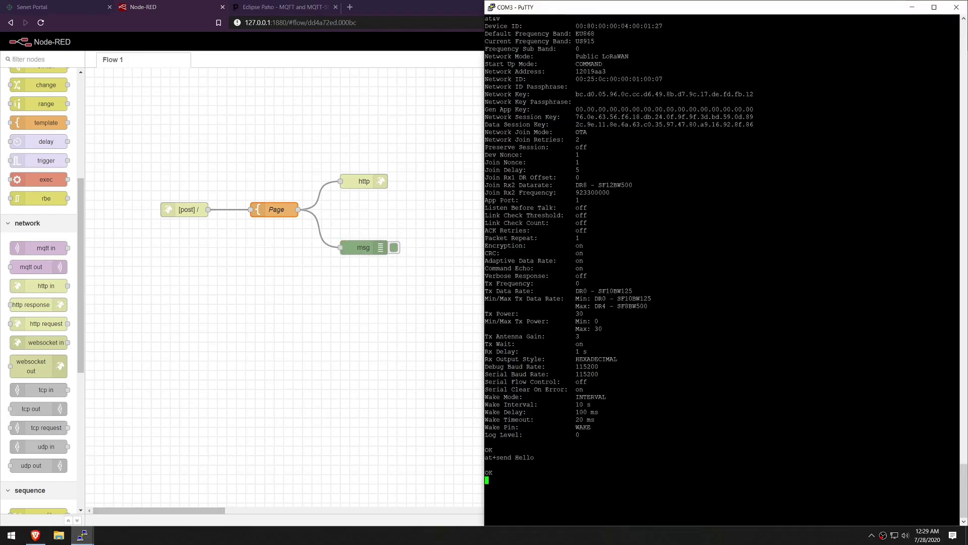
click(912, 7)
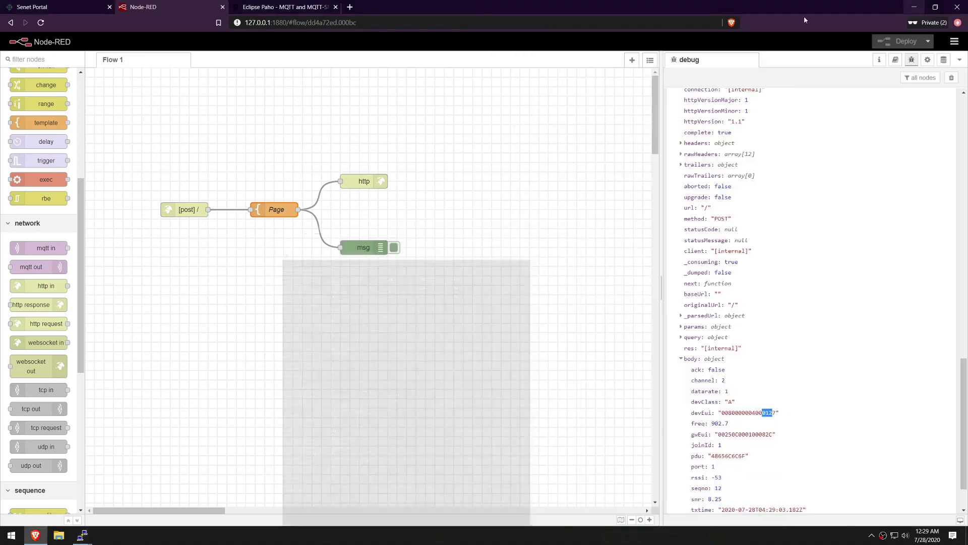
click(32, 6)
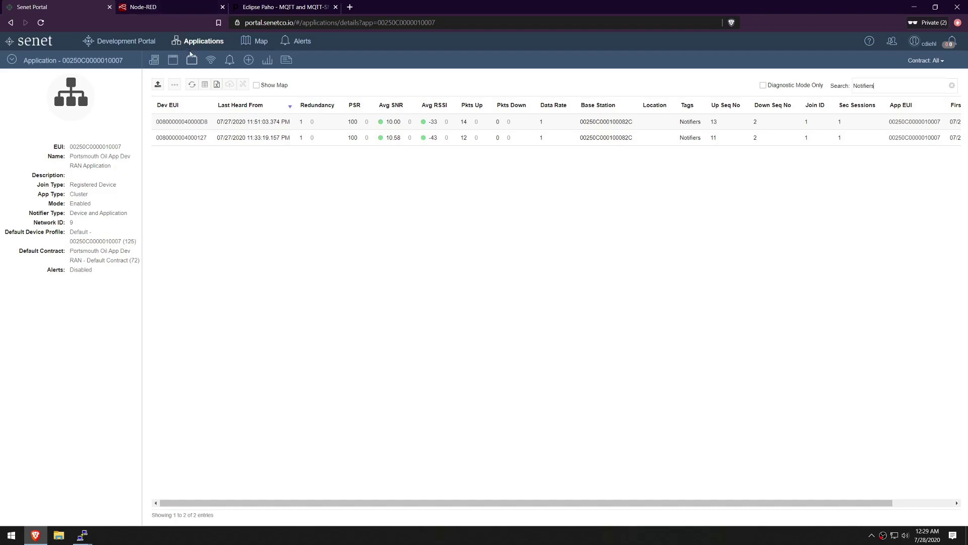
click(332, 126)
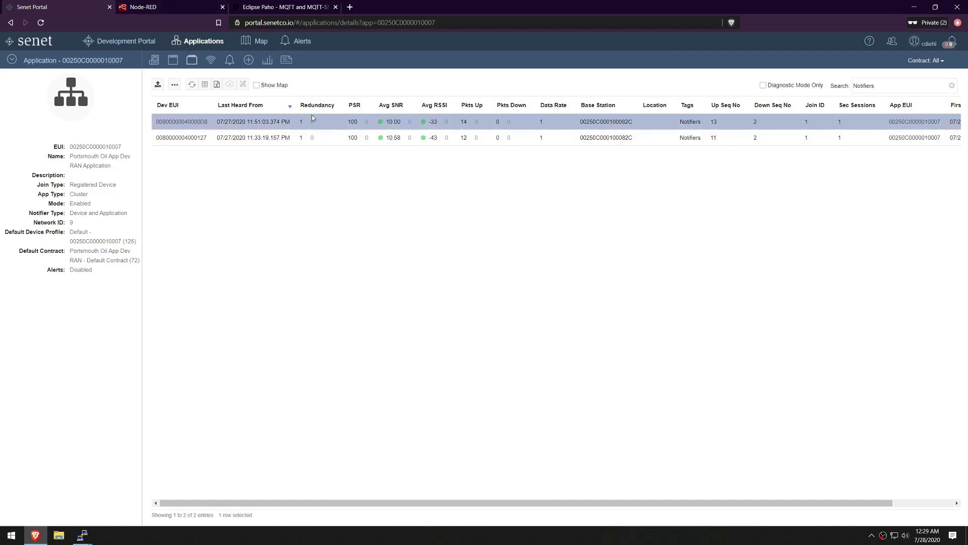
click(243, 85)
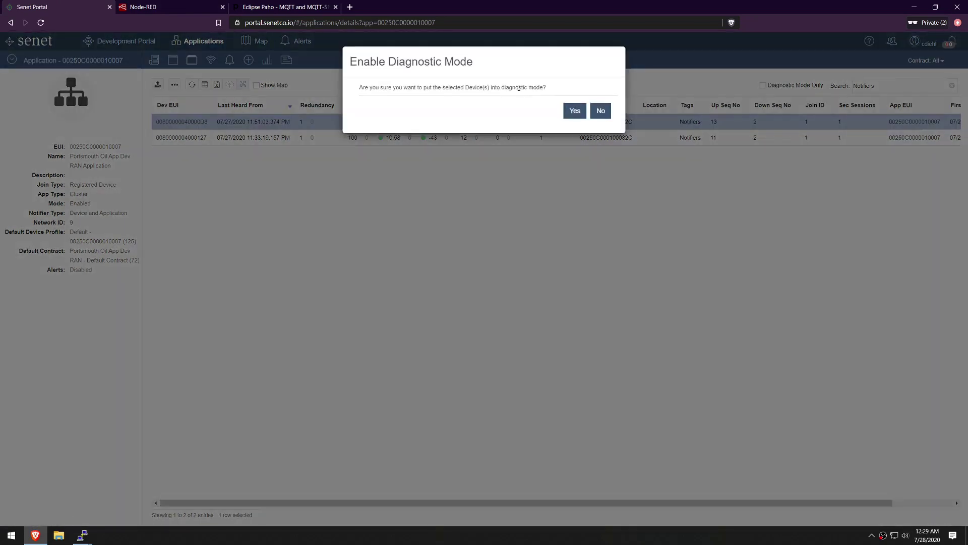
click(576, 107)
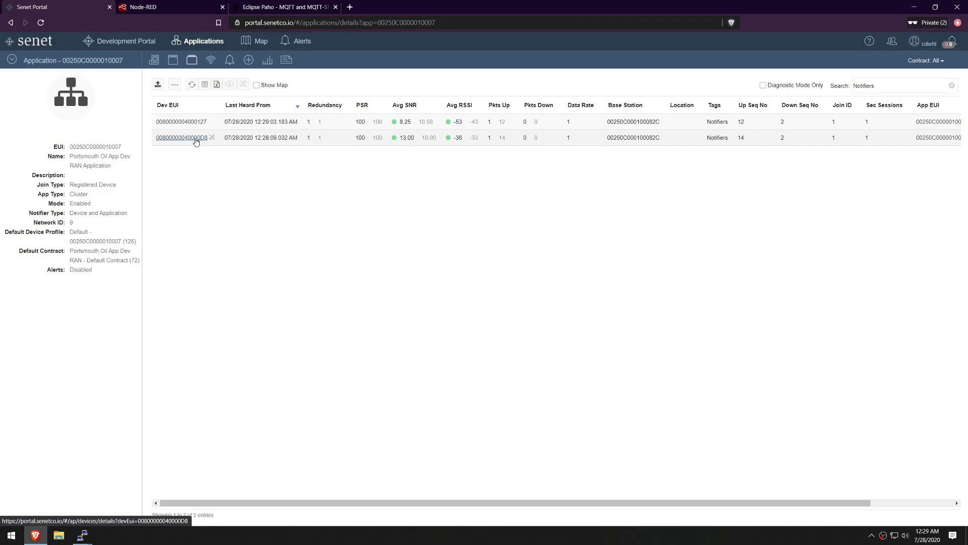
click(196, 140)
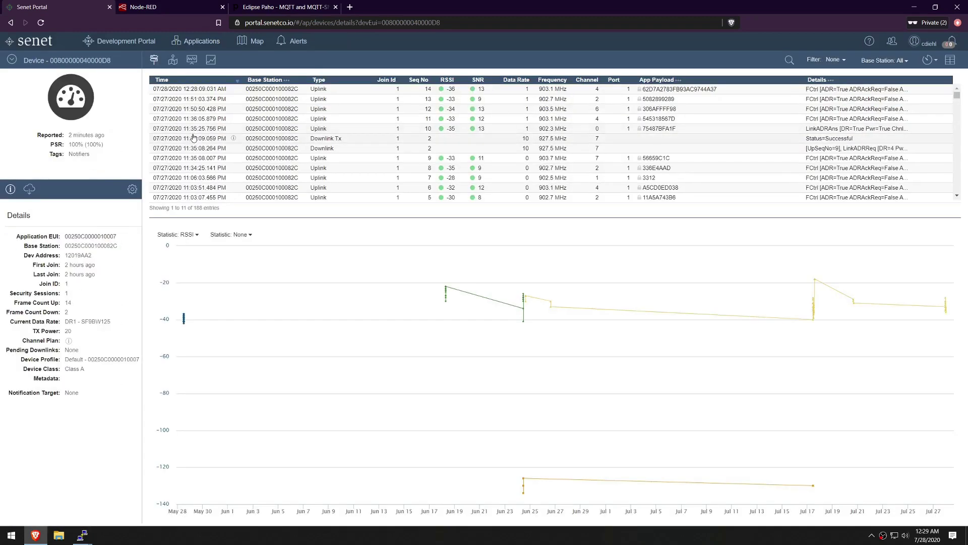
- Try an enabled MQTT notification target, cancel without saving, and go to Eclipse Paho
click(132, 189)
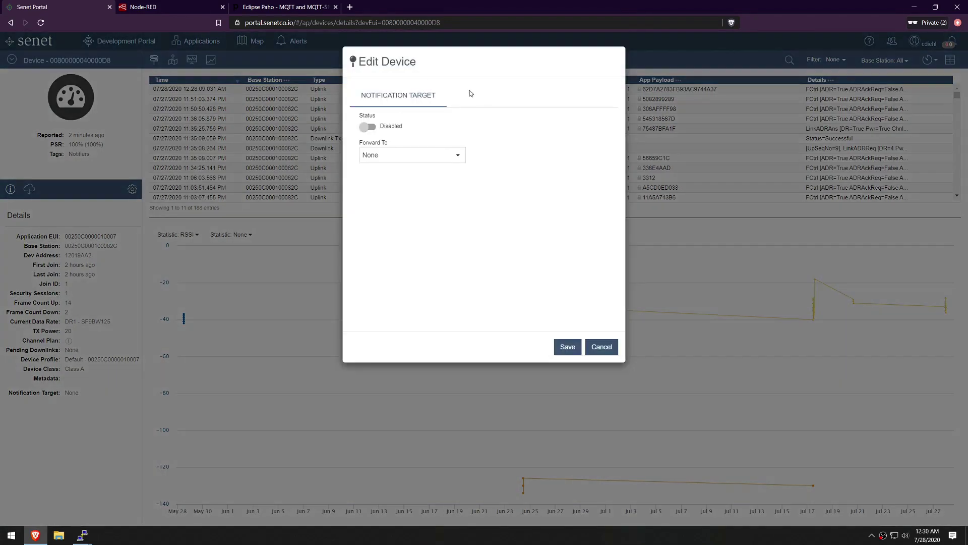
click(368, 127)
click(457, 159)
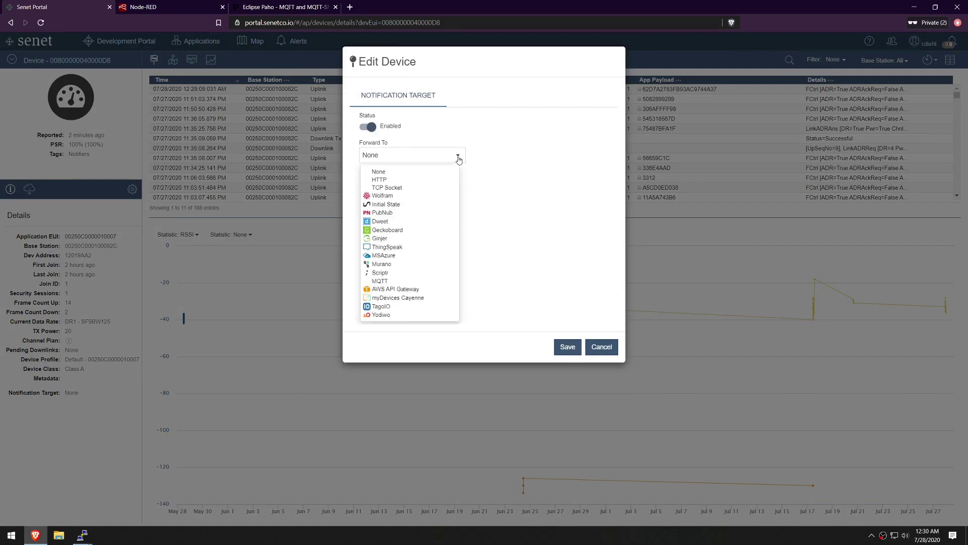
click(411, 281)
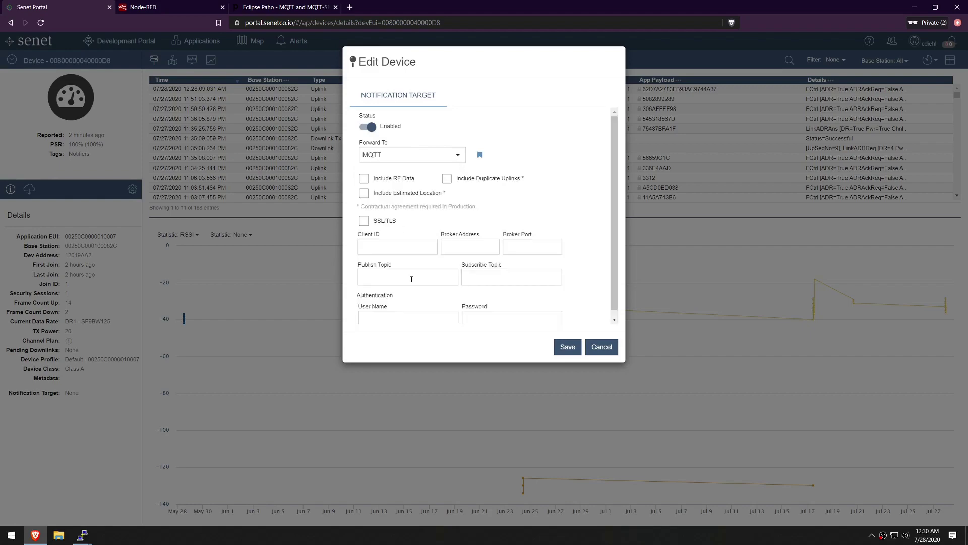
click(602, 347)
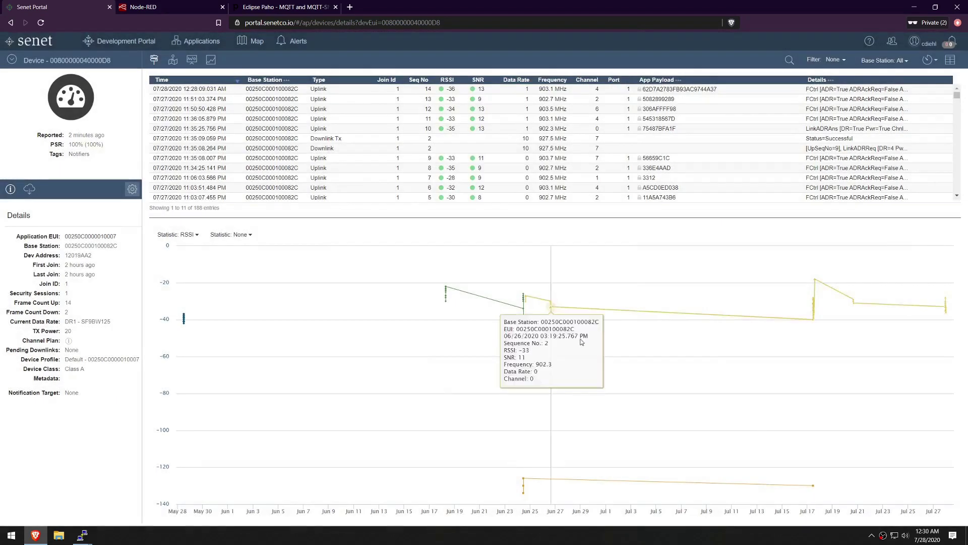
click(303, 7)
scroll(326, 224, up, 5)
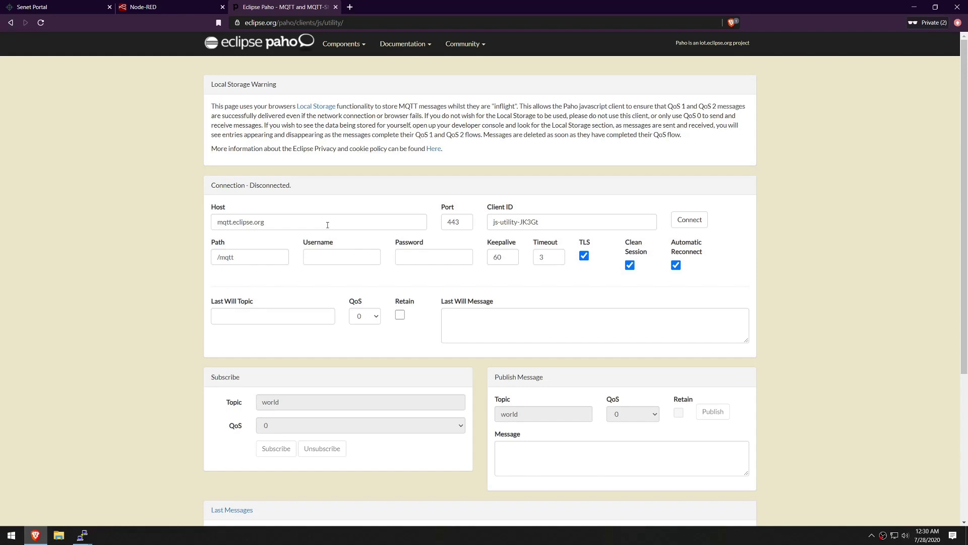
- Connect Paho to mqtt.craigdiehl.com on port 8083 with the broker username and password
drag(327, 225, 149, 227)
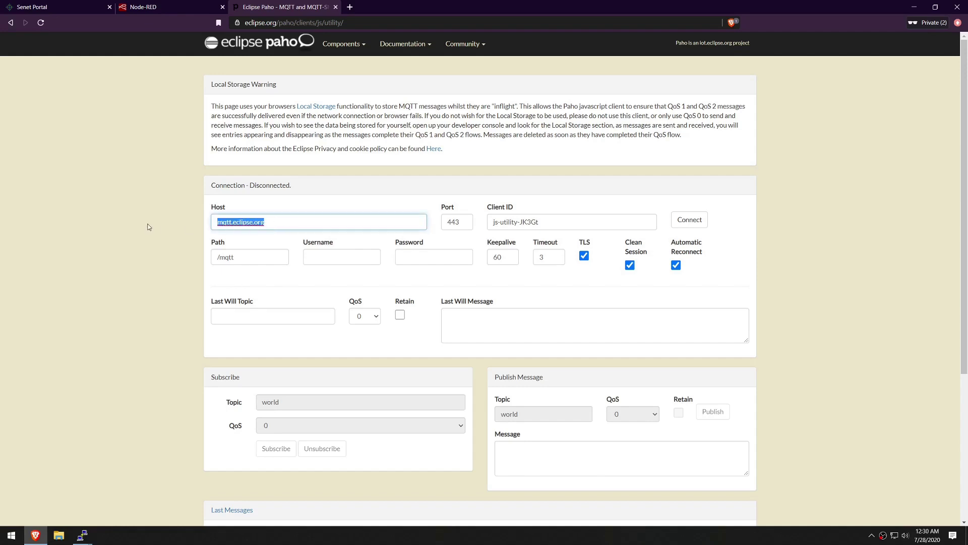
text(mqtt.craigdiehl.com)
key(Tab)
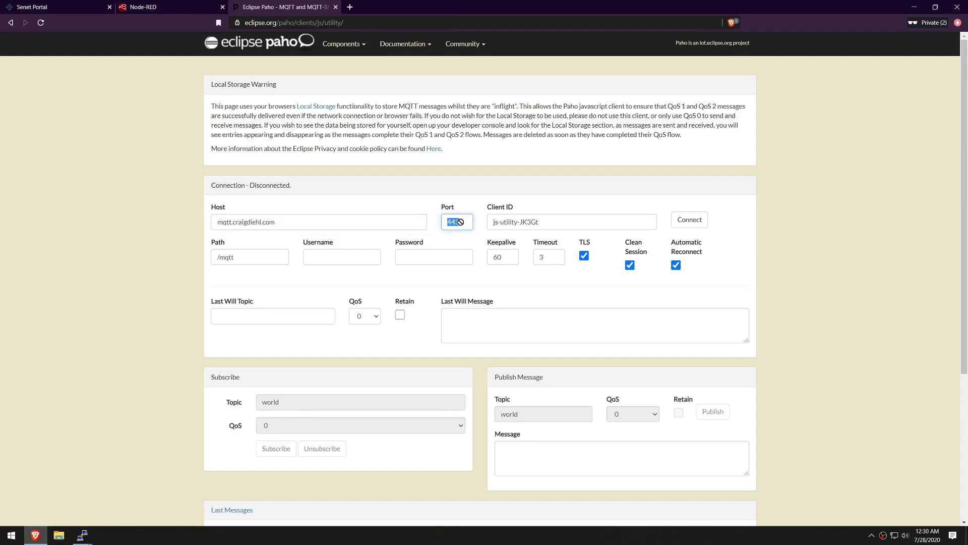
text(8083)
click(333, 255)
text(senet_ops)
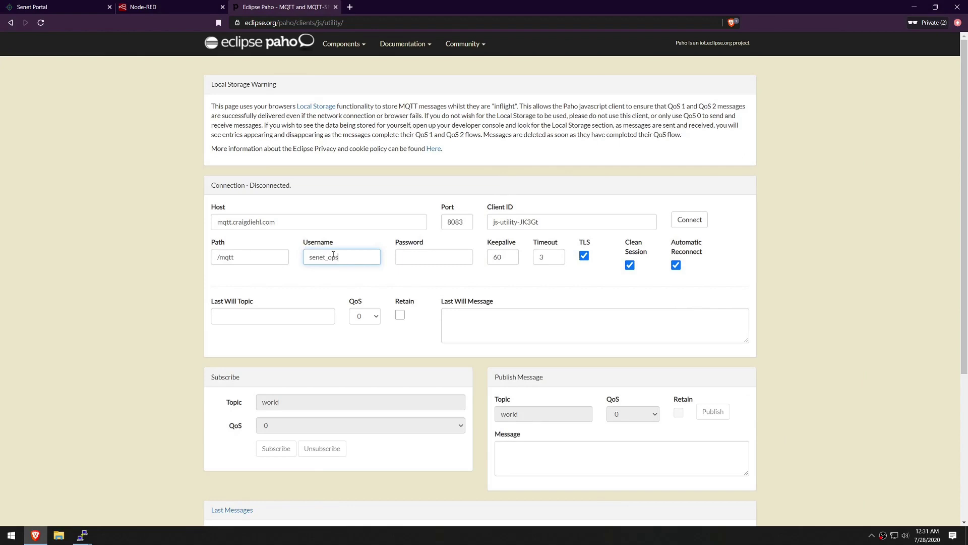
key(Tab)
text(********)
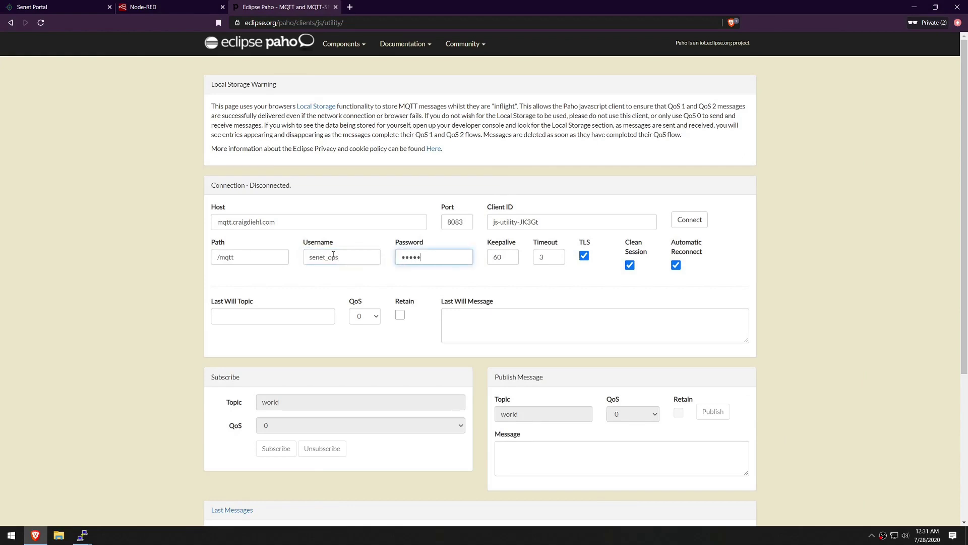
click(692, 221)
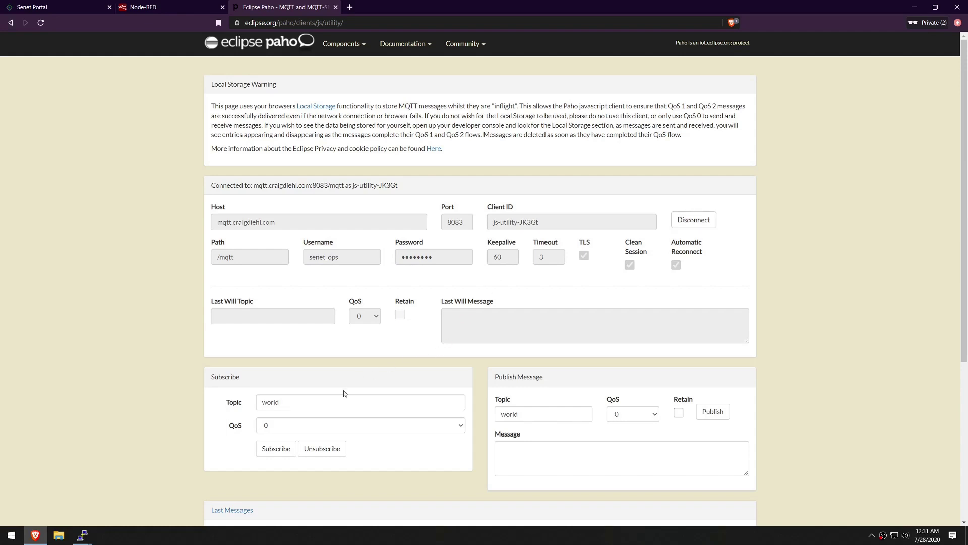
- Subscribe to topic test, then return to the Senet Portal device page
double_click(333, 400)
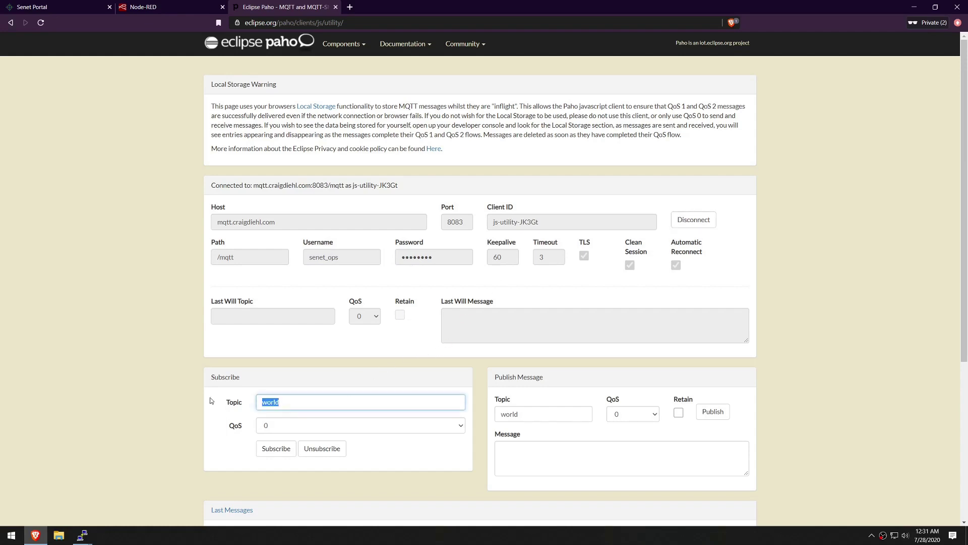
text(test)
click(275, 453)
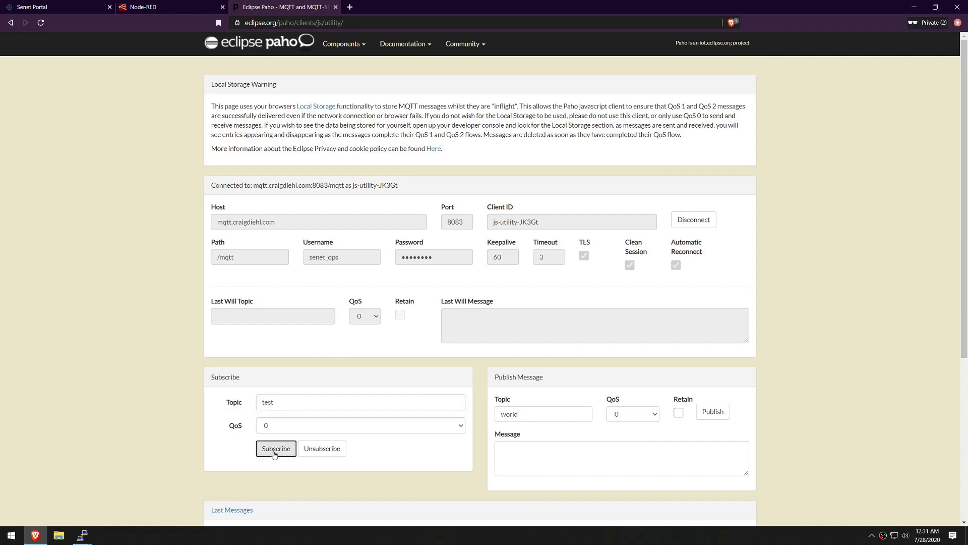
scroll(275, 453, down, 5)
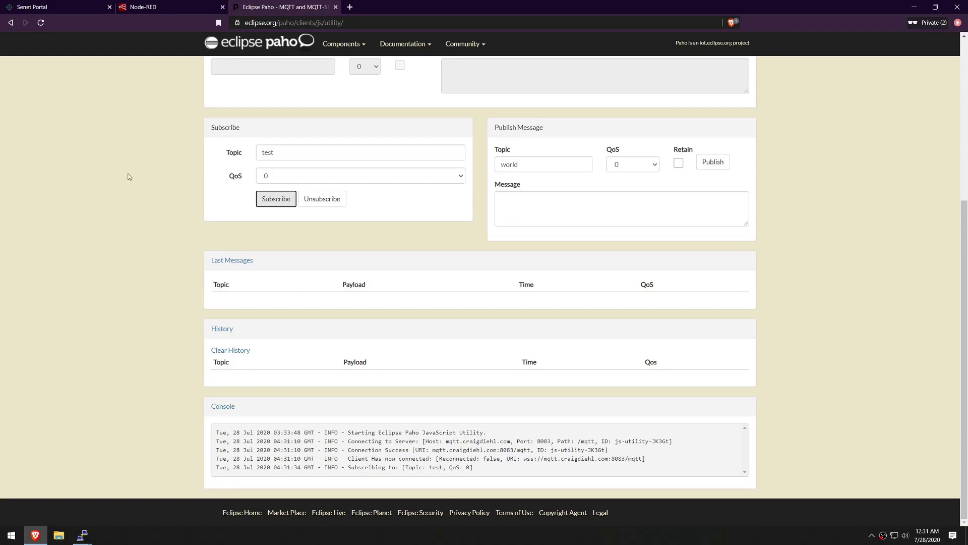
click(50, 7)
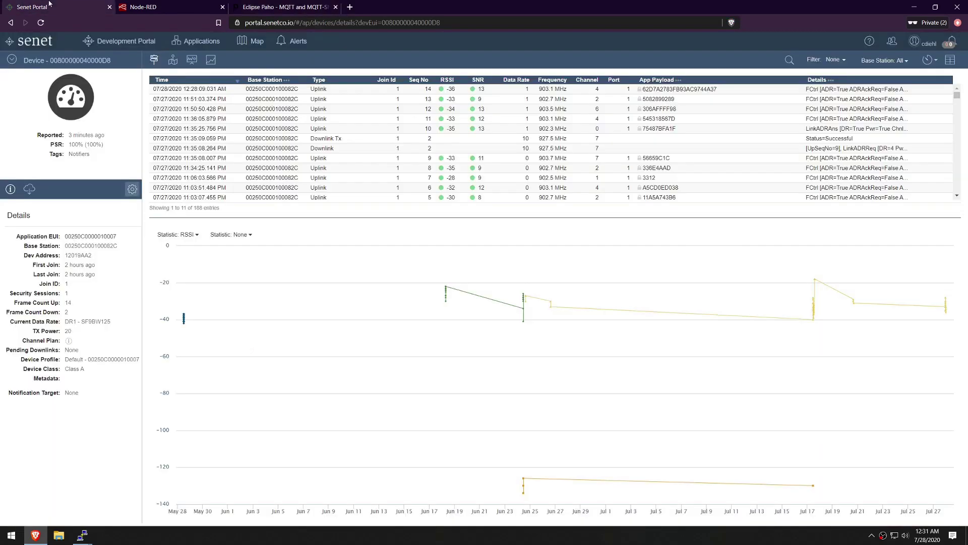
- Enable the device's notification target, forwarding to MQTT with RF data included
click(131, 191)
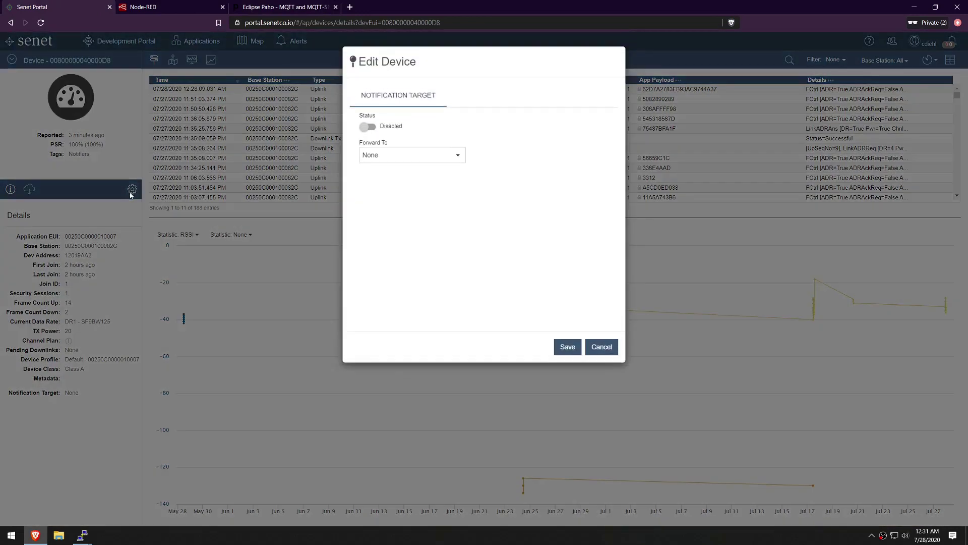
click(369, 127)
click(458, 156)
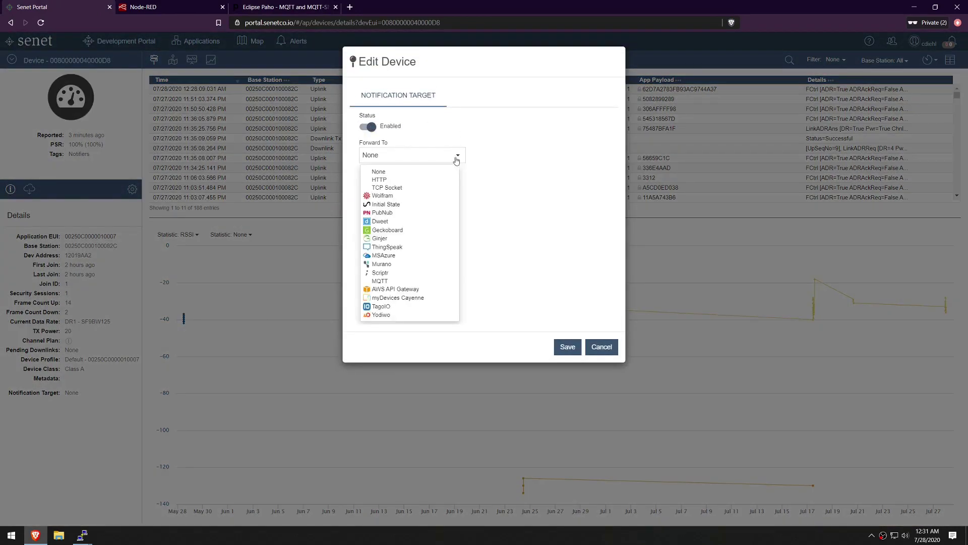
click(418, 281)
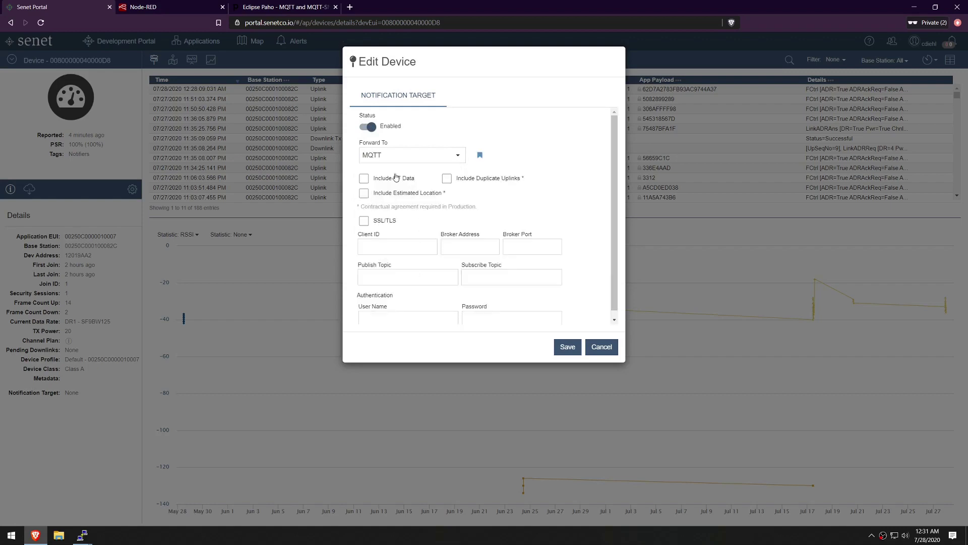
click(364, 179)
- Enter broker mqtt.craigdiehl.com, port 1883 and publish topic test
text(mqtt.craigd)
text(iehl.com)
key(Tab)
text(1883)
click(421, 276)
text(test)
- Add subscribe topic test2 and the broker username and password, then save
click(283, 7)
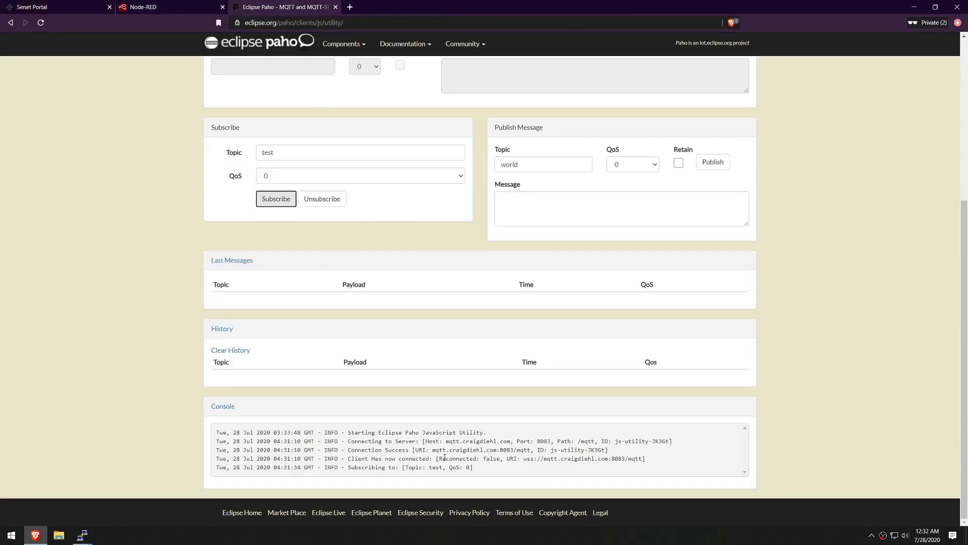
click(43, 6)
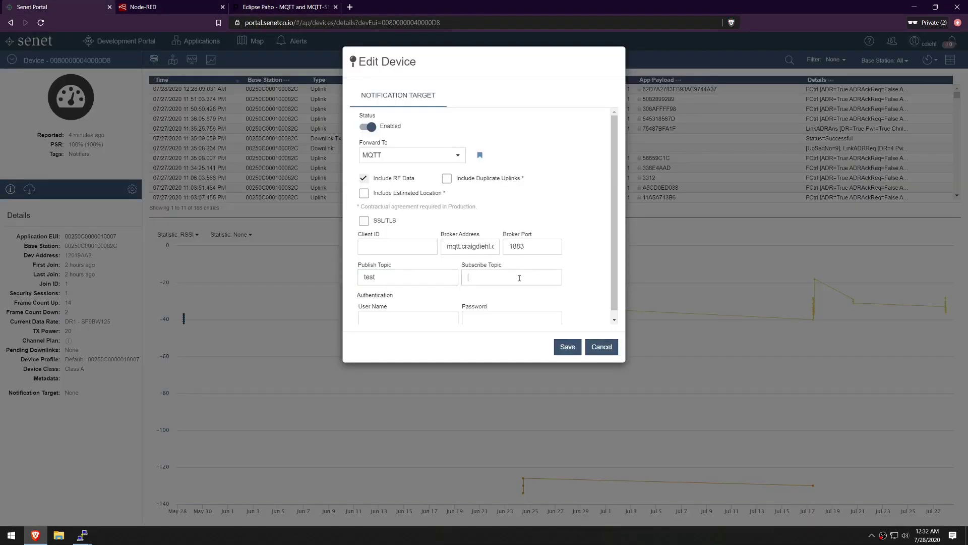
text(test2)
key(Tab)
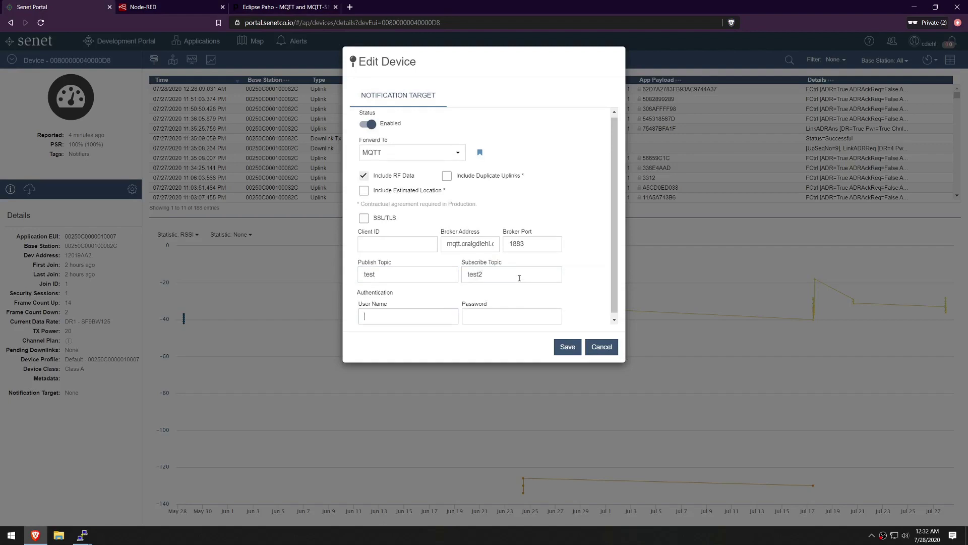
text(senet_ops)
key(Tab)
text(********)
click(565, 347)
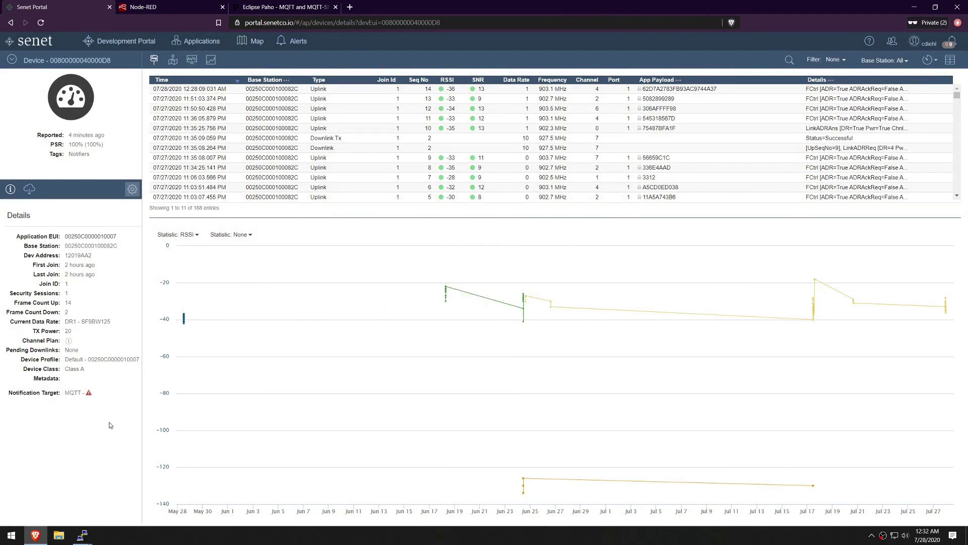
- Mark the device id's last digits, then minimise the COM3 terminal
mouse_move(89, 393)
drag(95, 60, 110, 60)
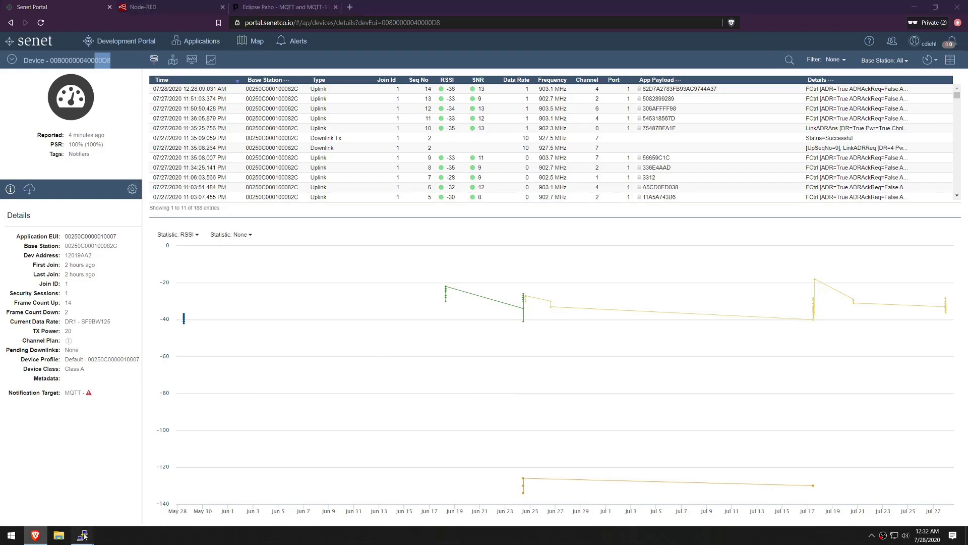
mouse_move(85, 530)
click(130, 496)
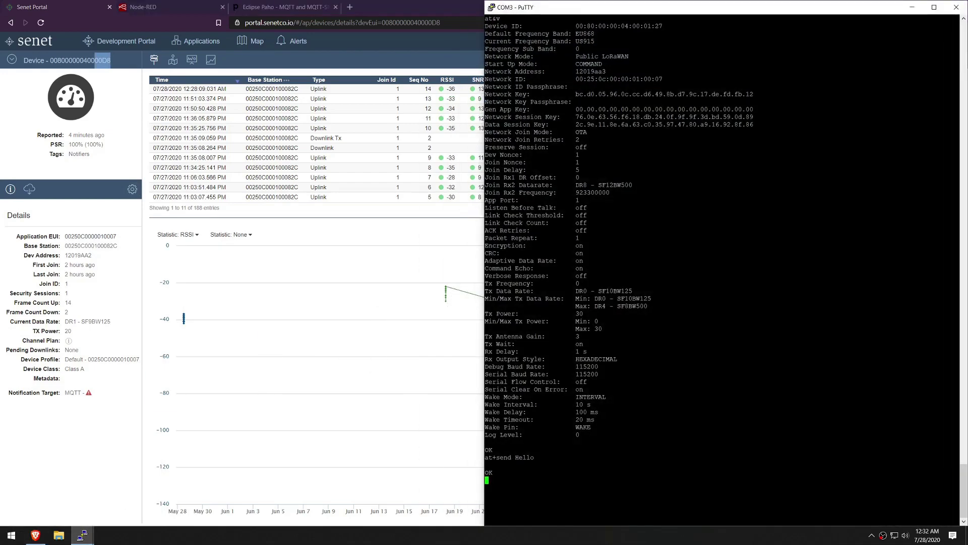
click(912, 7)
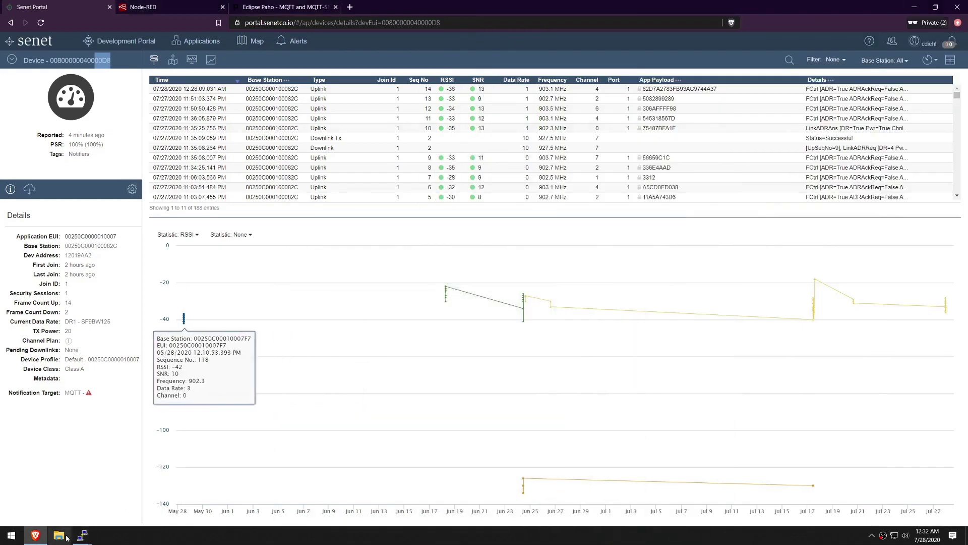
- Send 'at+send Hello World' from the COM6 terminal and check the Paho page
mouse_move(83, 533)
click(50, 511)
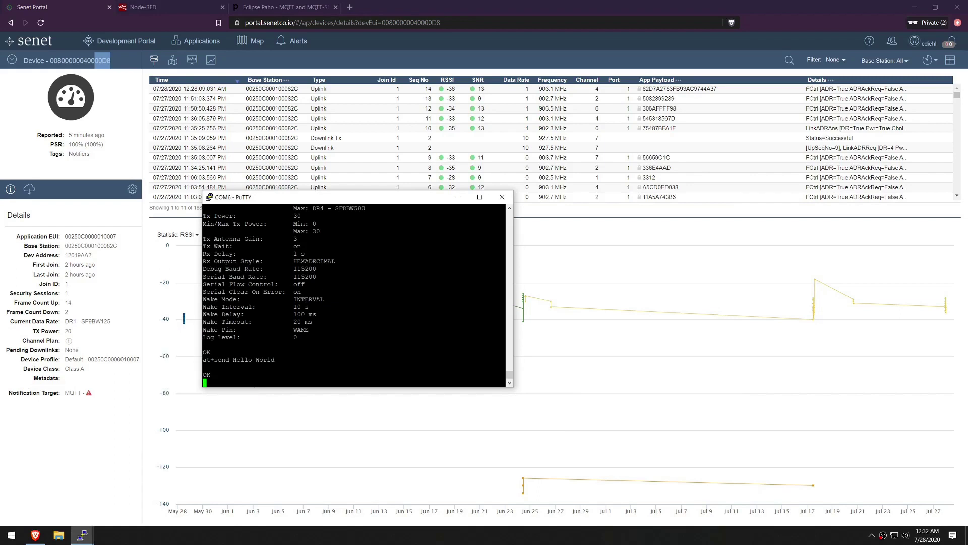
text(at+send Hello World)
key(Return)
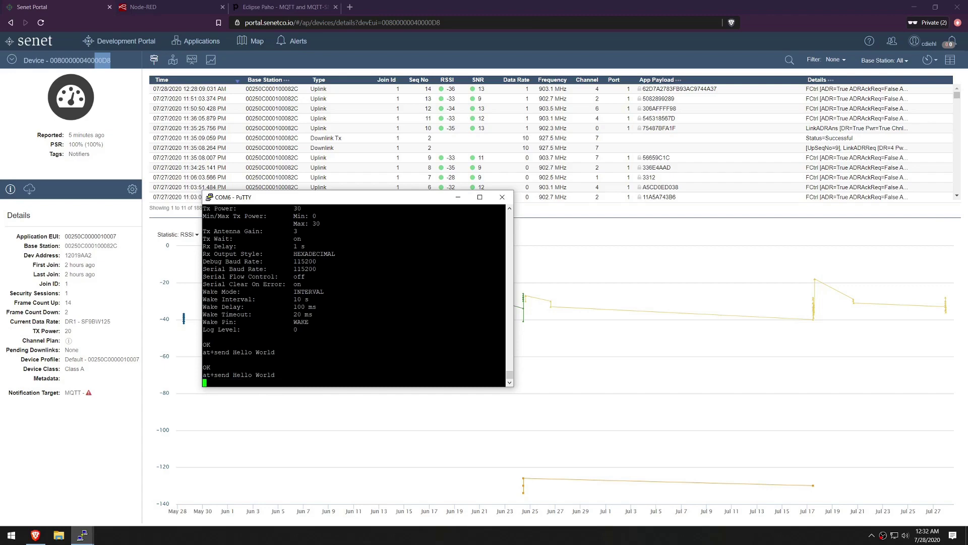
click(317, 6)
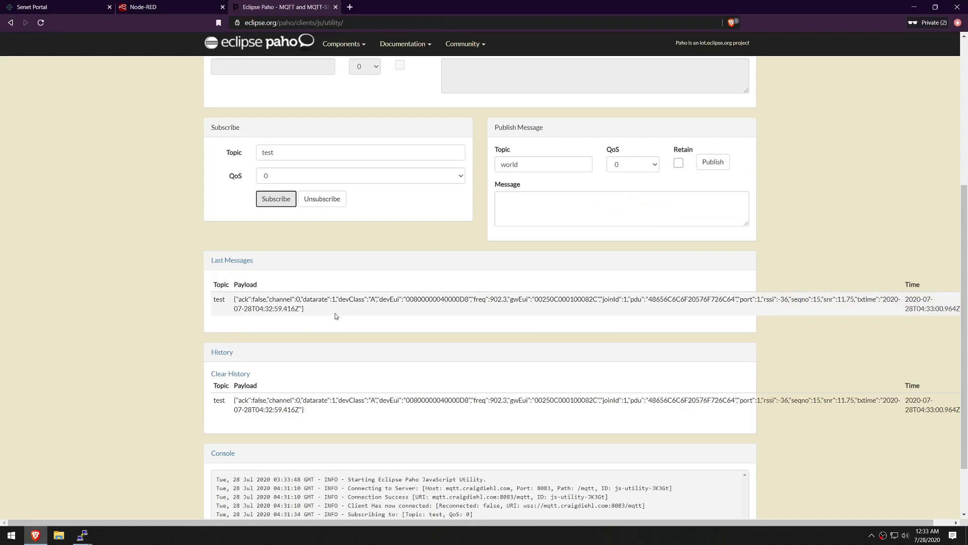
- Highlight the devEui, gwEui, pdu and receive-time values of the Paho test-topic message
double_click(437, 300)
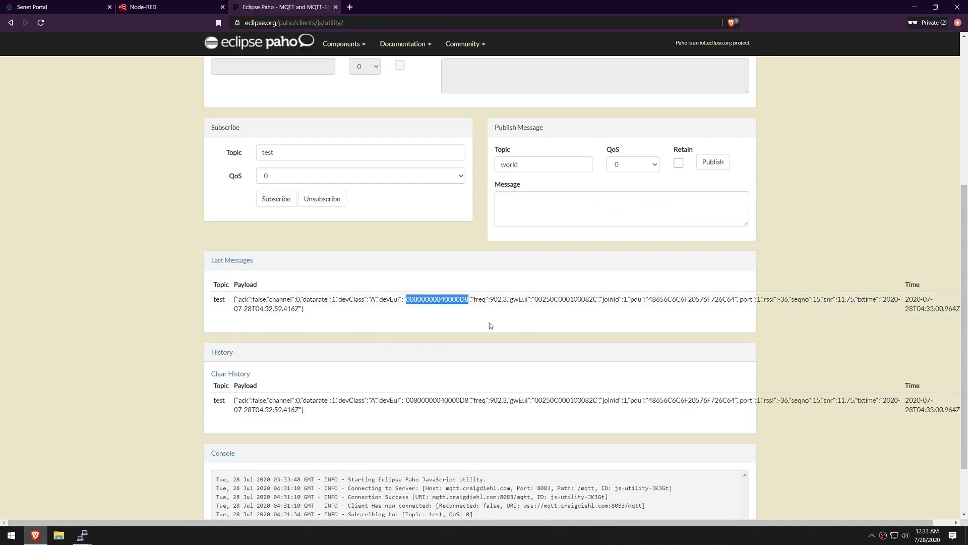
double_click(586, 300)
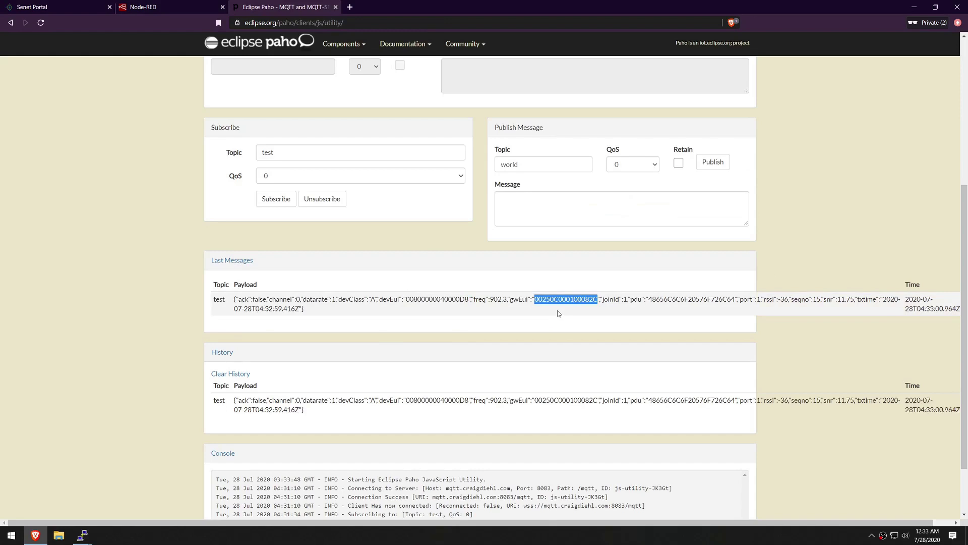
double_click(694, 299)
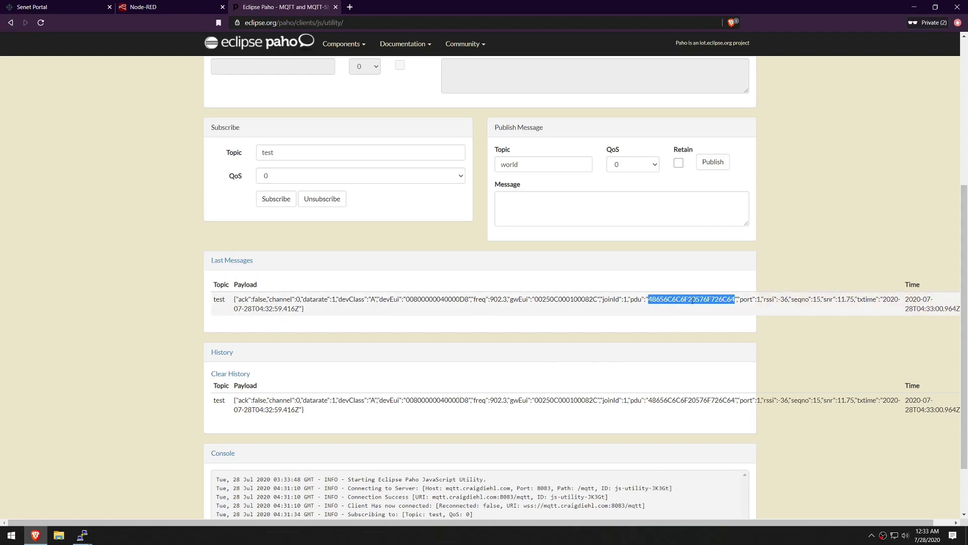
double_click(914, 308)
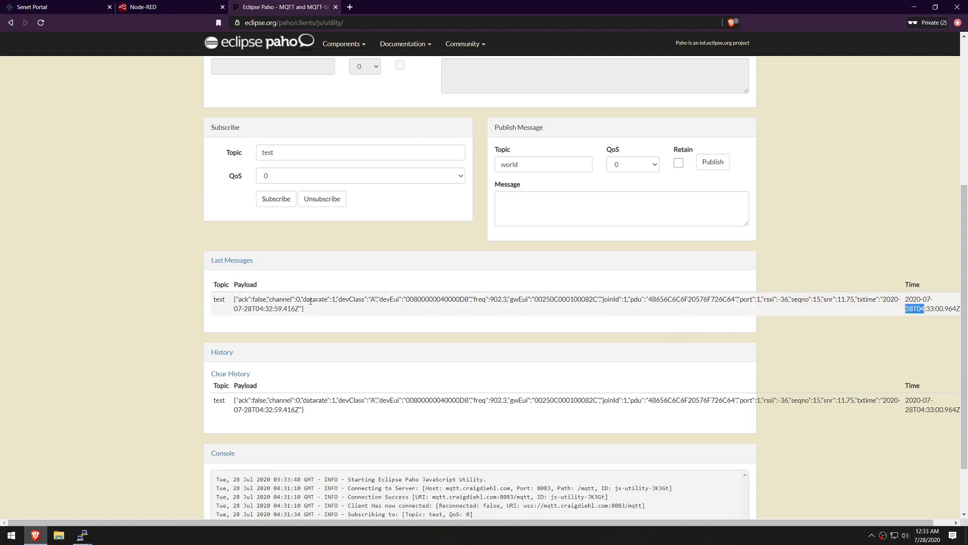
- Point out the datarate and snr fields, then return to Node-RED's debug output
drag(306, 299, 332, 299)
drag(830, 299, 847, 300)
drag(854, 299, 841, 300)
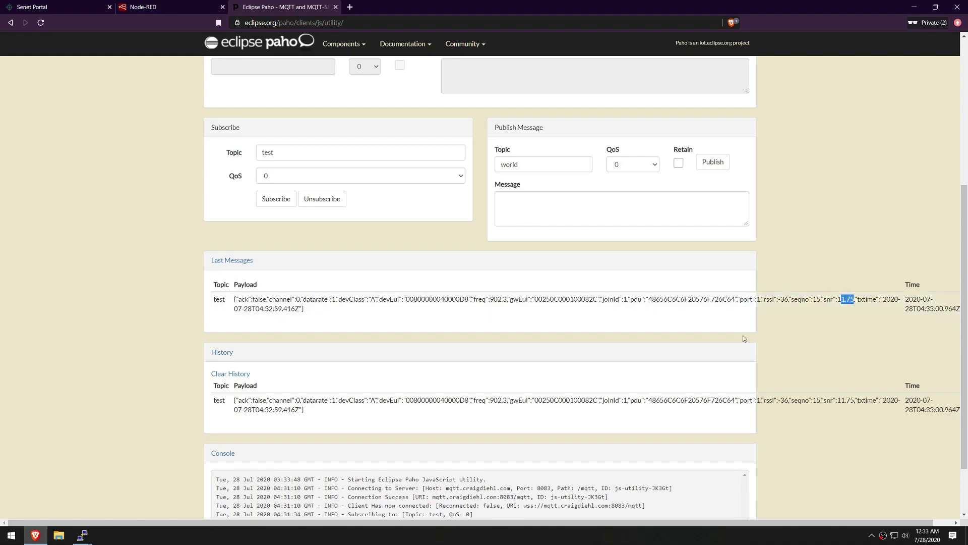
click(147, 7)
scroll(965, 417, down, 5)
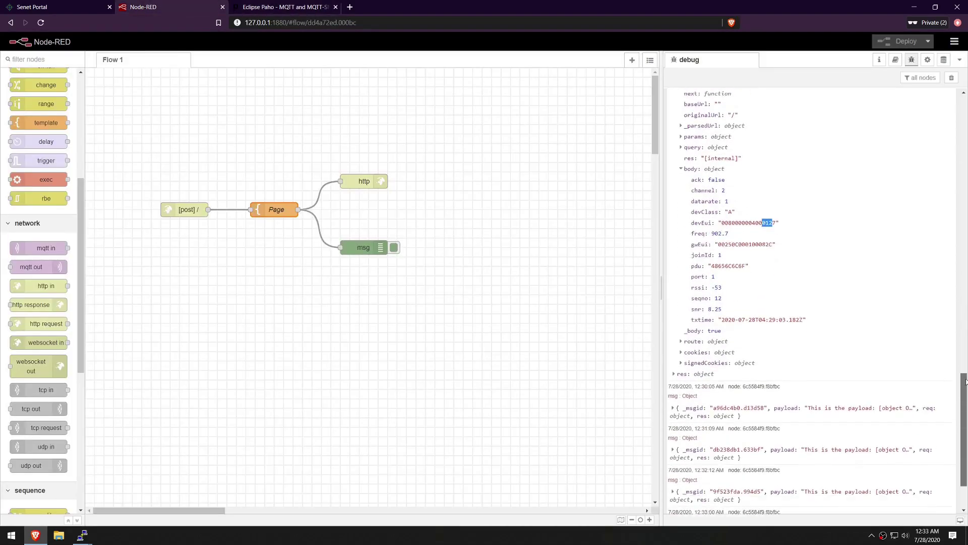
- Expand the 12:33:00 debug message down to its req body fields
click(729, 460)
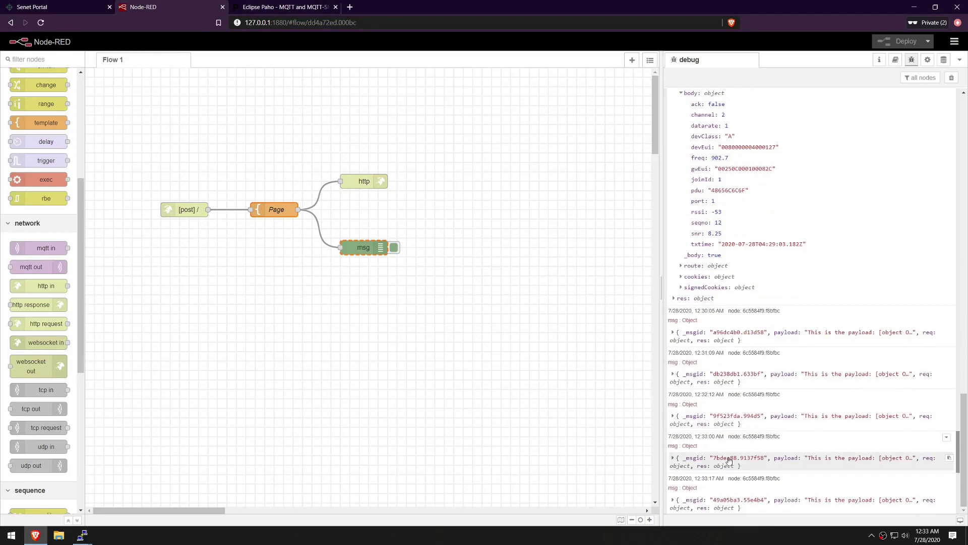
click(672, 458)
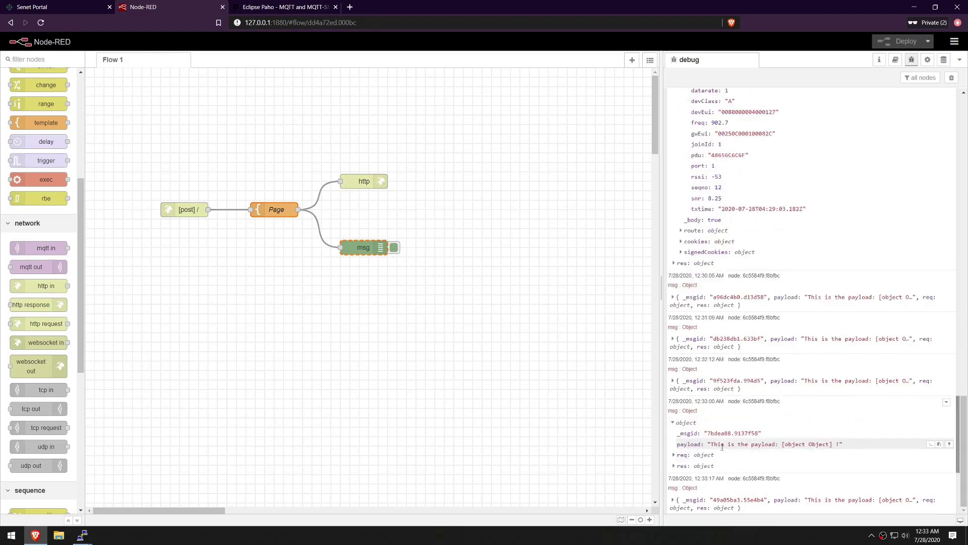
click(674, 455)
scroll(706, 436, down, 5)
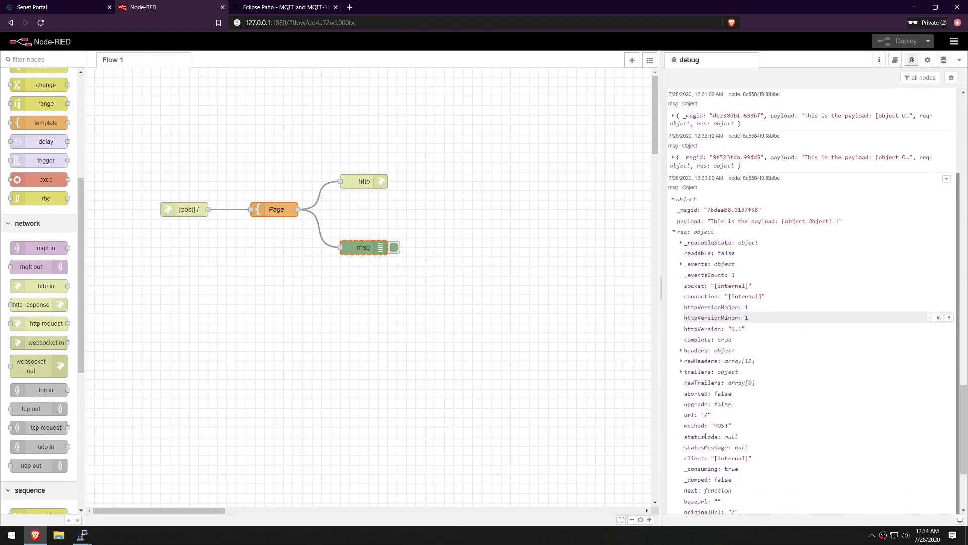
click(697, 413)
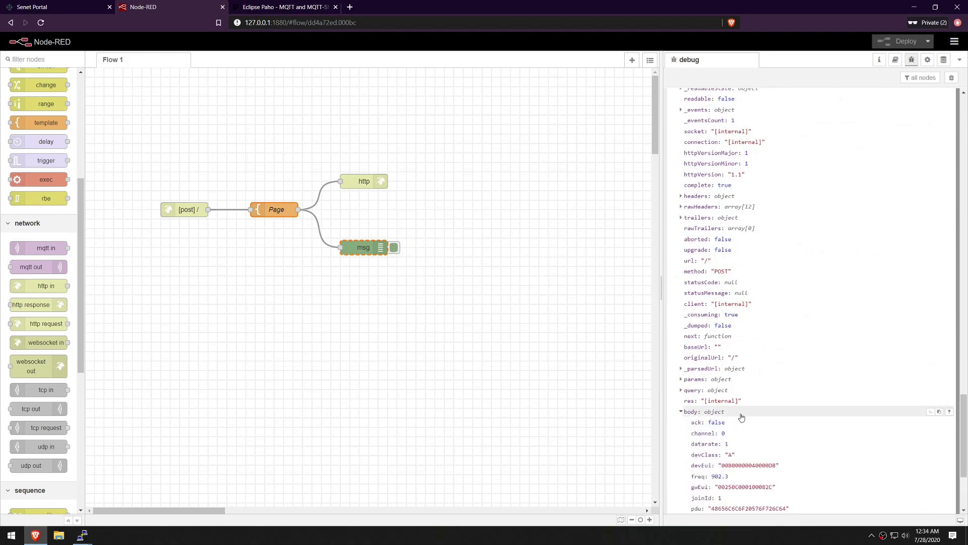
scroll(742, 417, down, 2)
scroll(742, 417, down, 1)
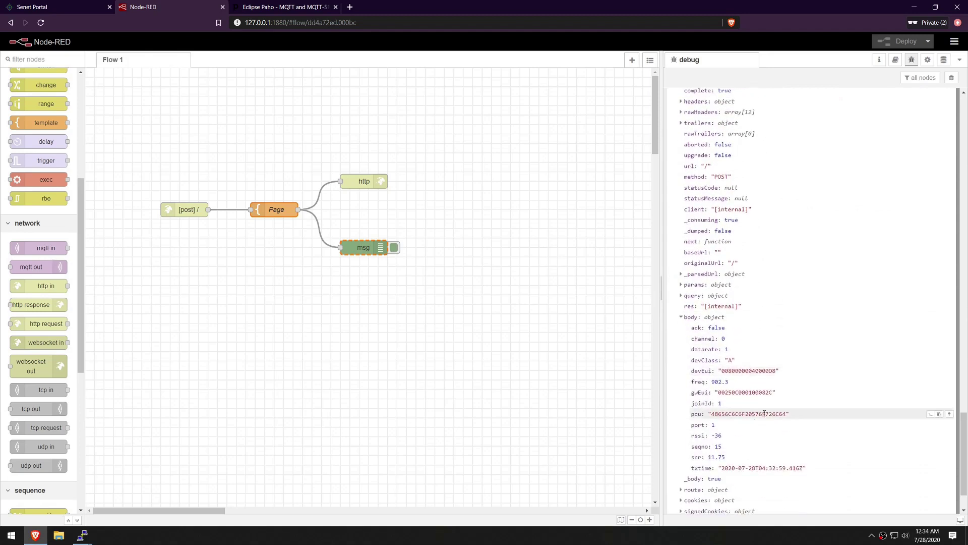
- Highlight the body's devEui and pdu values, then cycle through the Senet Portal and Paho pages
double_click(768, 372)
double_click(763, 414)
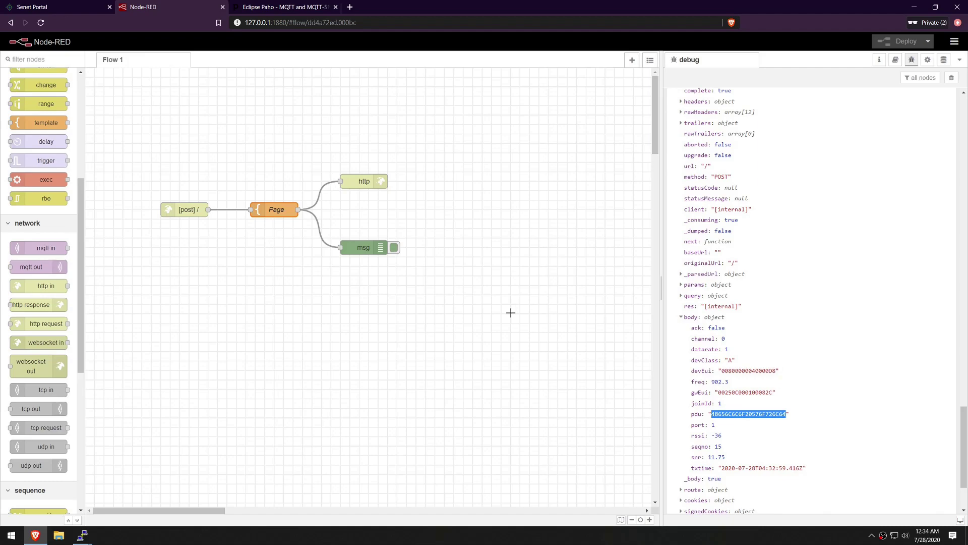
click(32, 7)
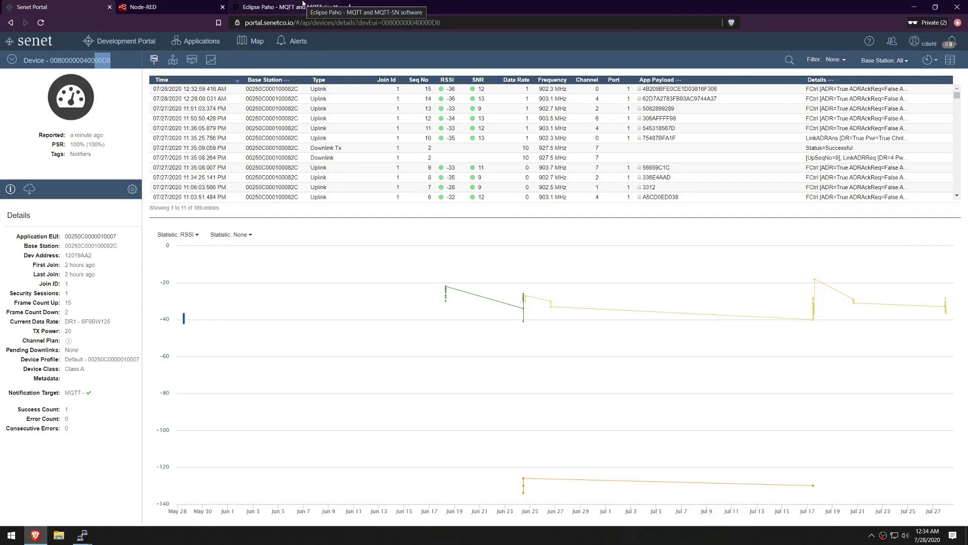
click(303, 3)
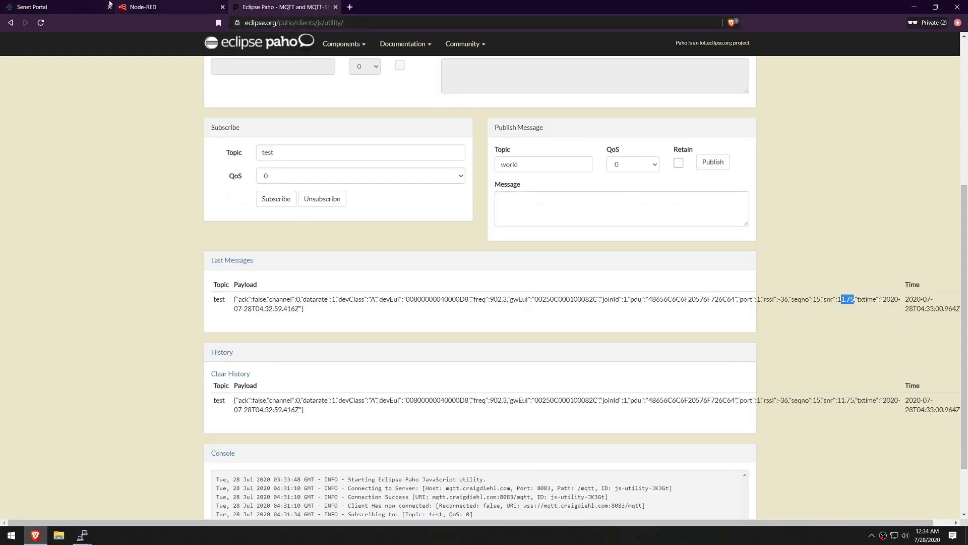
click(106, 5)
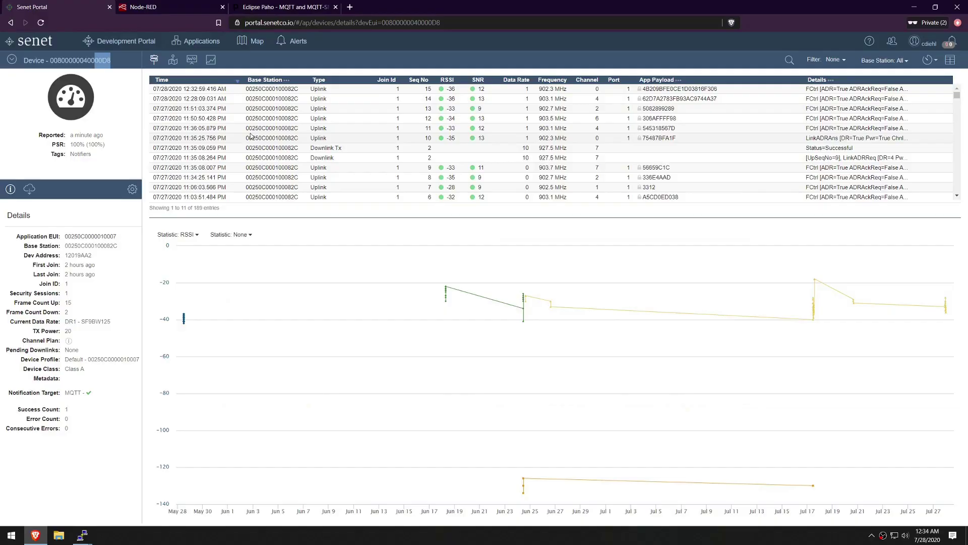